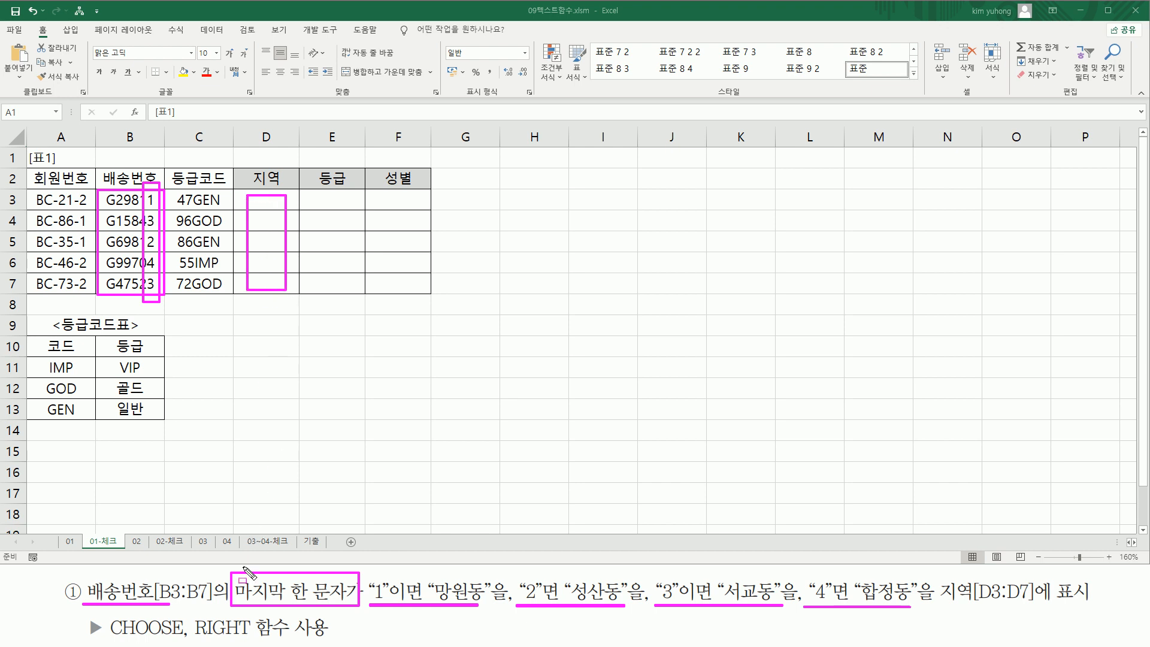
drag(204, 637, 253, 637)
drag(105, 612, 184, 639)
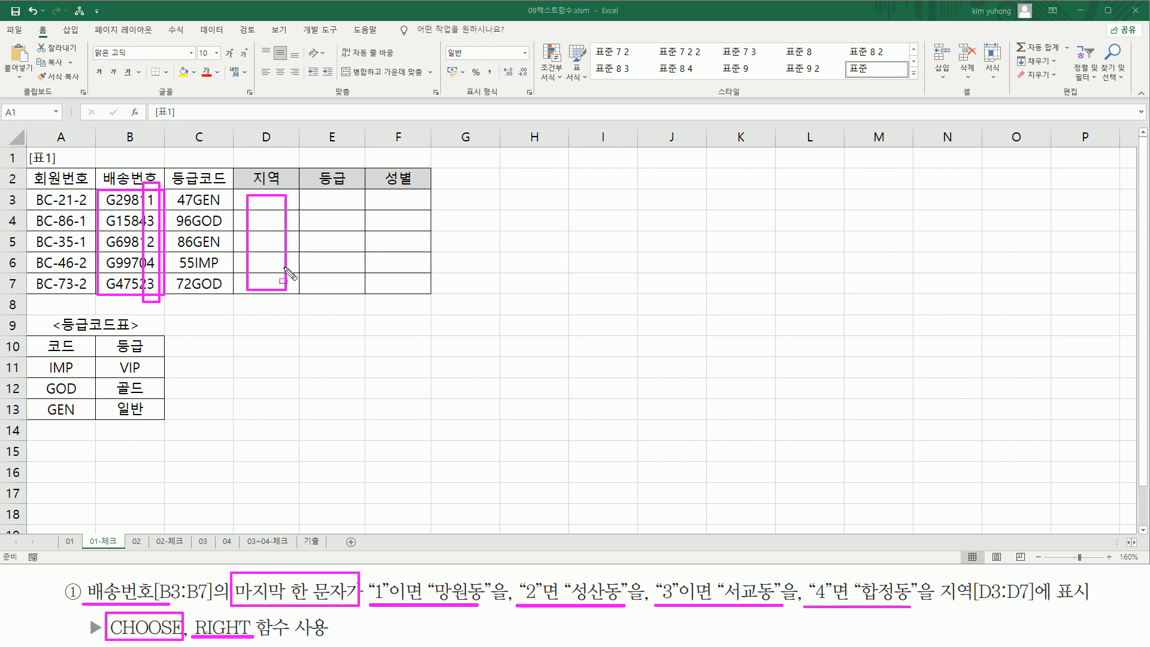
key(Escape)
- Enter =RIGHT(B3,1) in cell D3 to extract the last character of the 배송번호
click(271, 196)
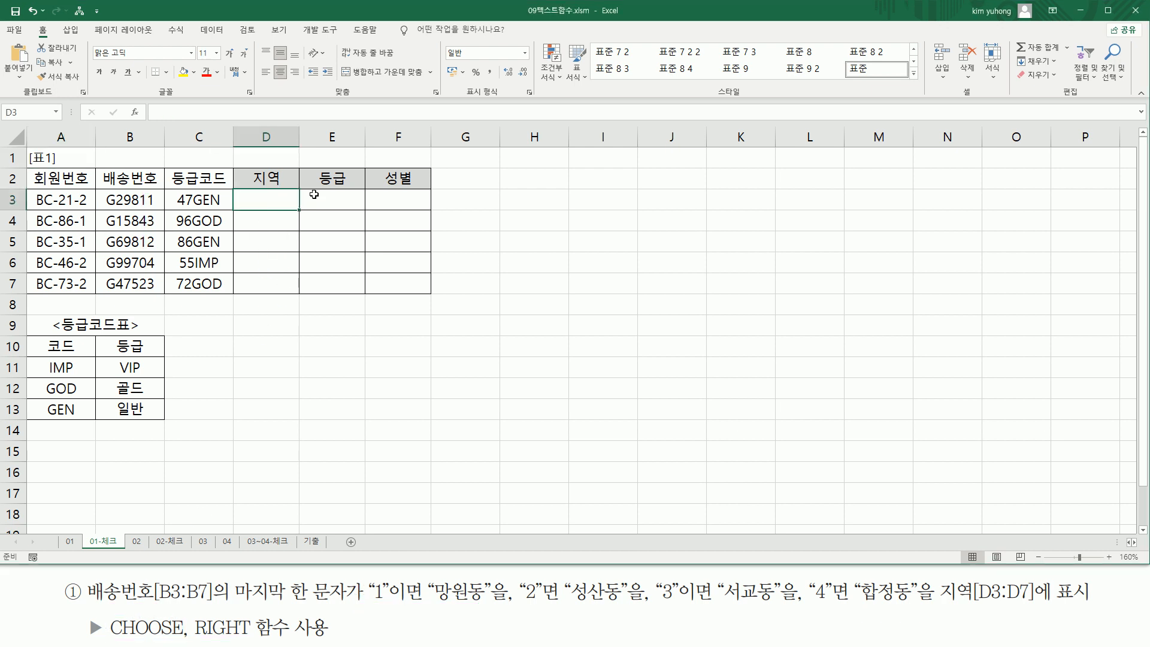
text(=RIGHT()
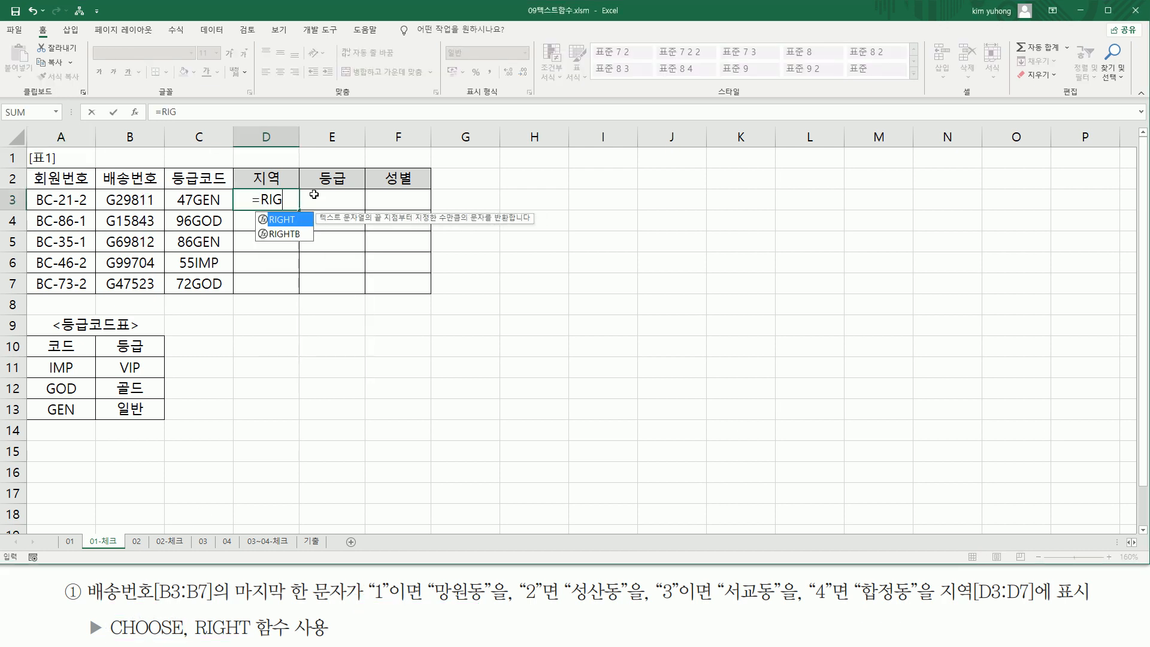
click(126, 196)
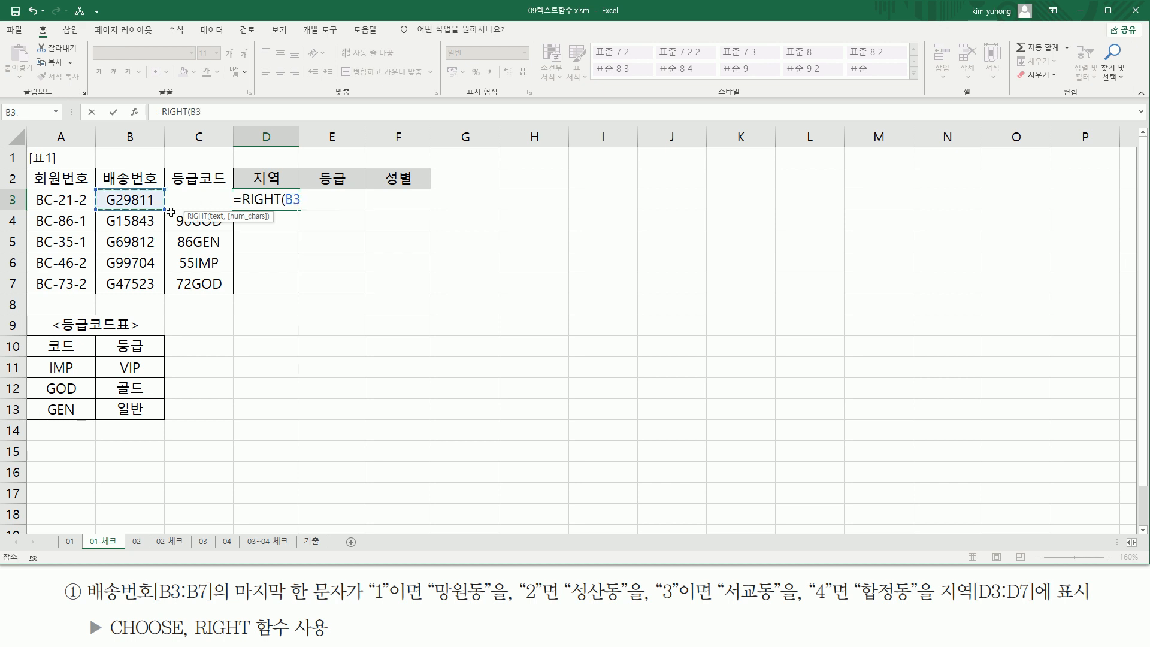
text(,1)
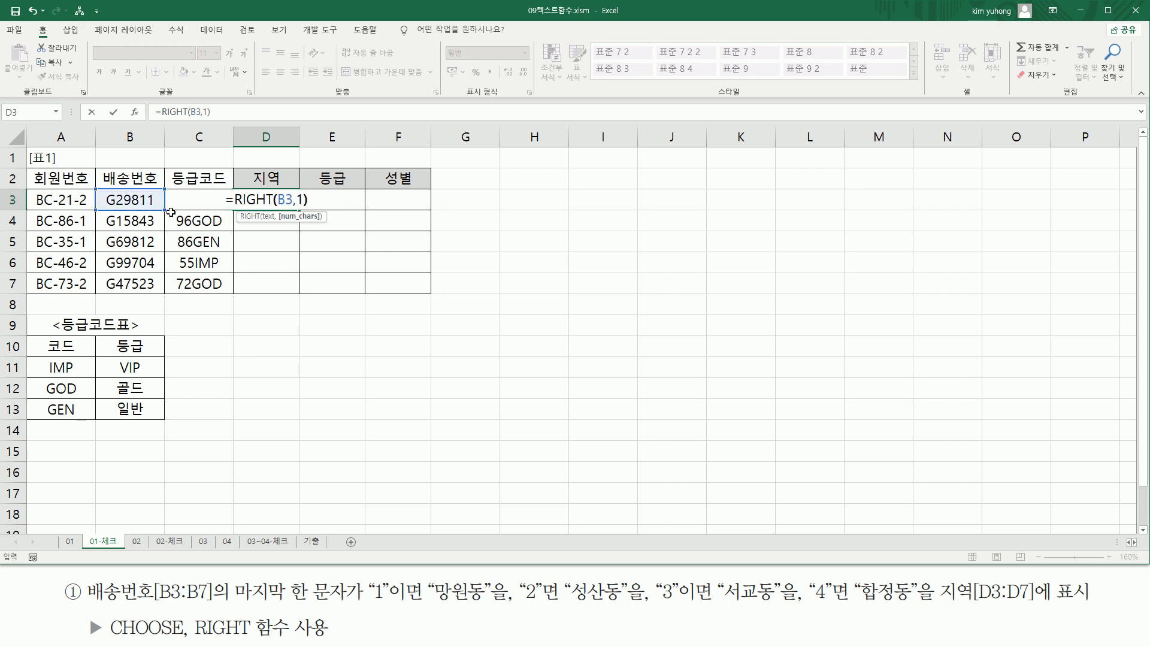
text())
key(Return)
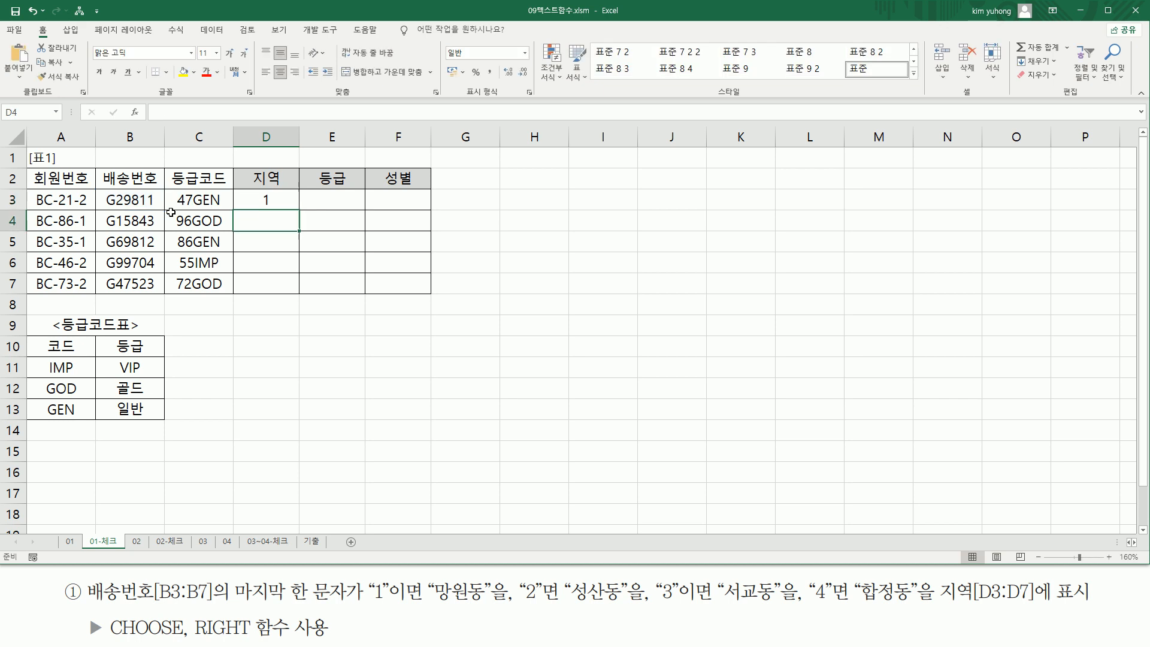
- Fill the RIGHT formula from D3 down to D7
click(260, 204)
drag(302, 211, 303, 295)
drag(141, 190, 161, 295)
mouse_move(254, 189)
mouse_down()
mouse_move(286, 304)
mouse_move(279, 293)
mouse_up()
key(Escape)
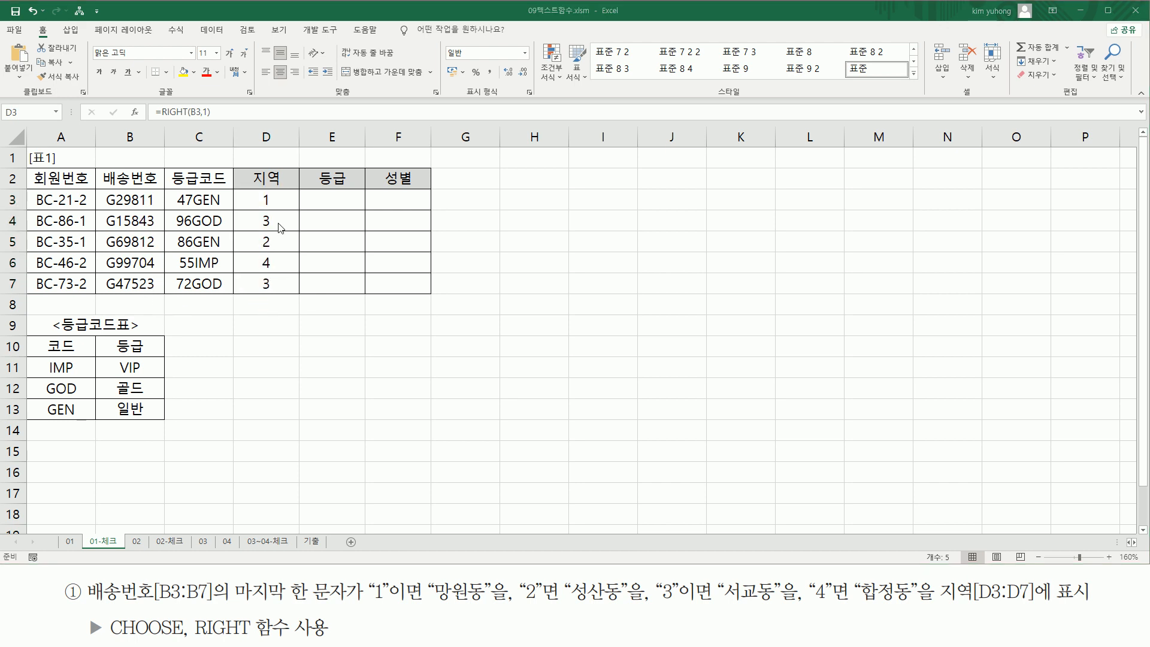
- Nest D3's RIGHT(B3,1) expression in a CHOOSE function as its index argument
click(264, 199)
double_click(265, 200)
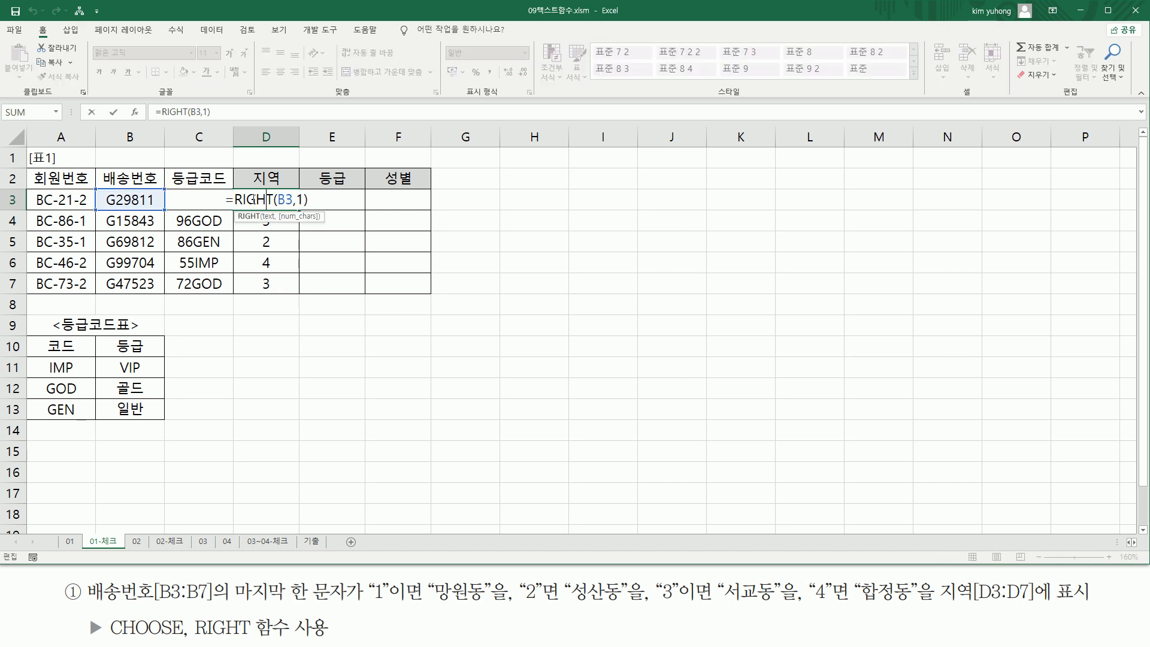
drag(234, 200, 417, 199)
key(ctrl+x)
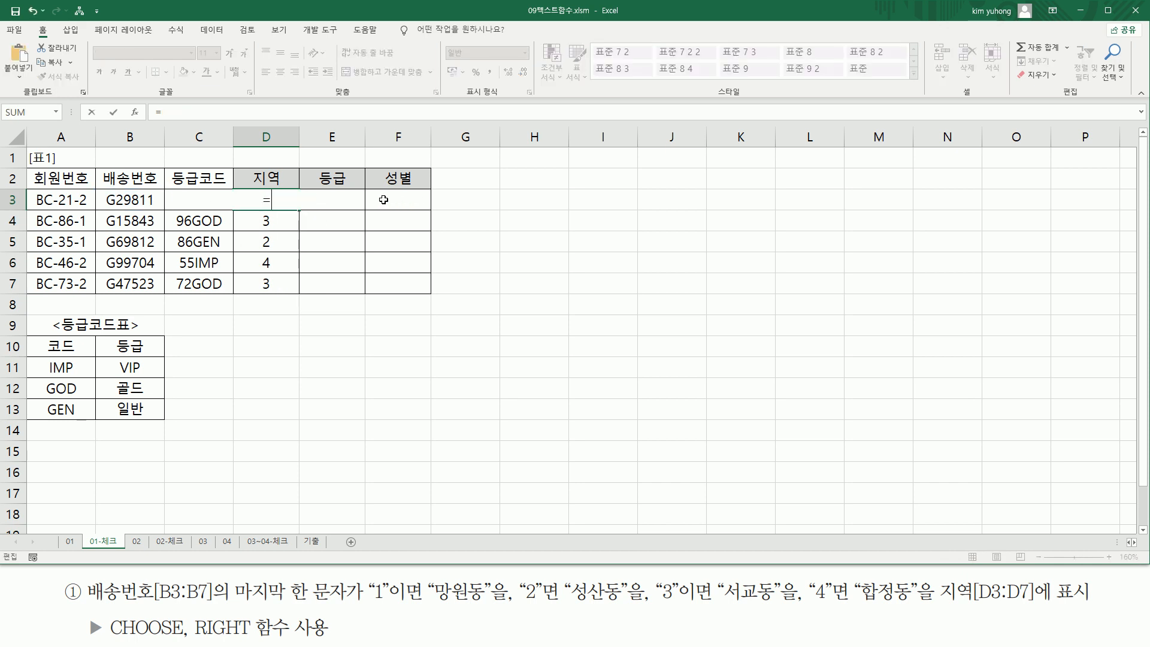
text(CHOOSE()
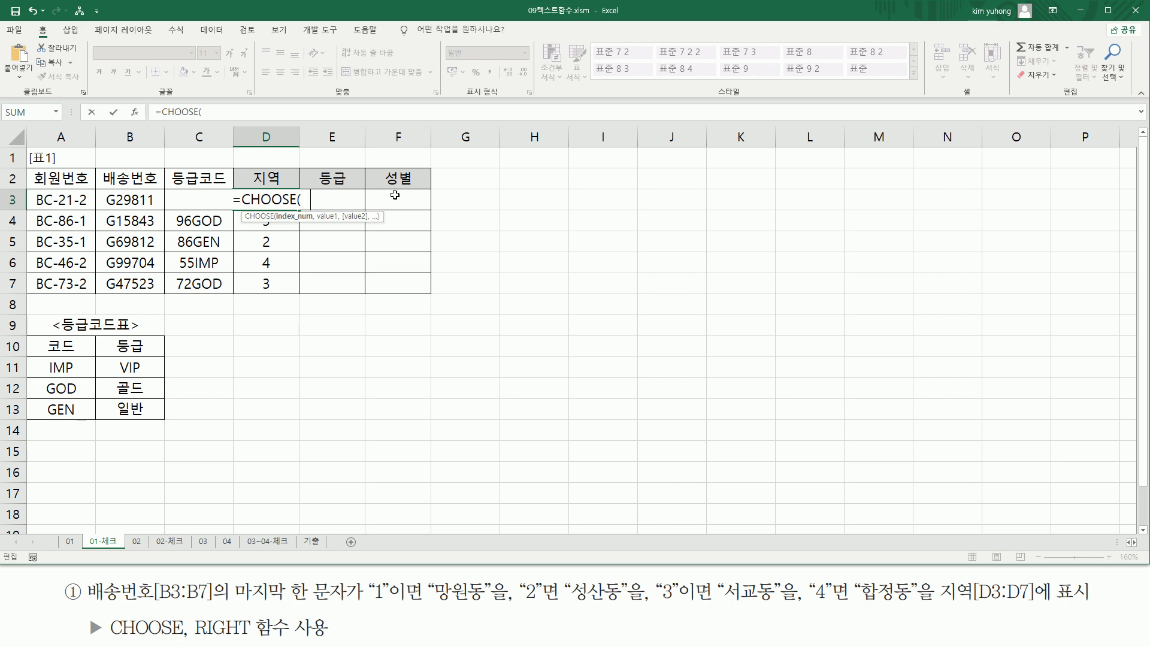
key(ctrl+v)
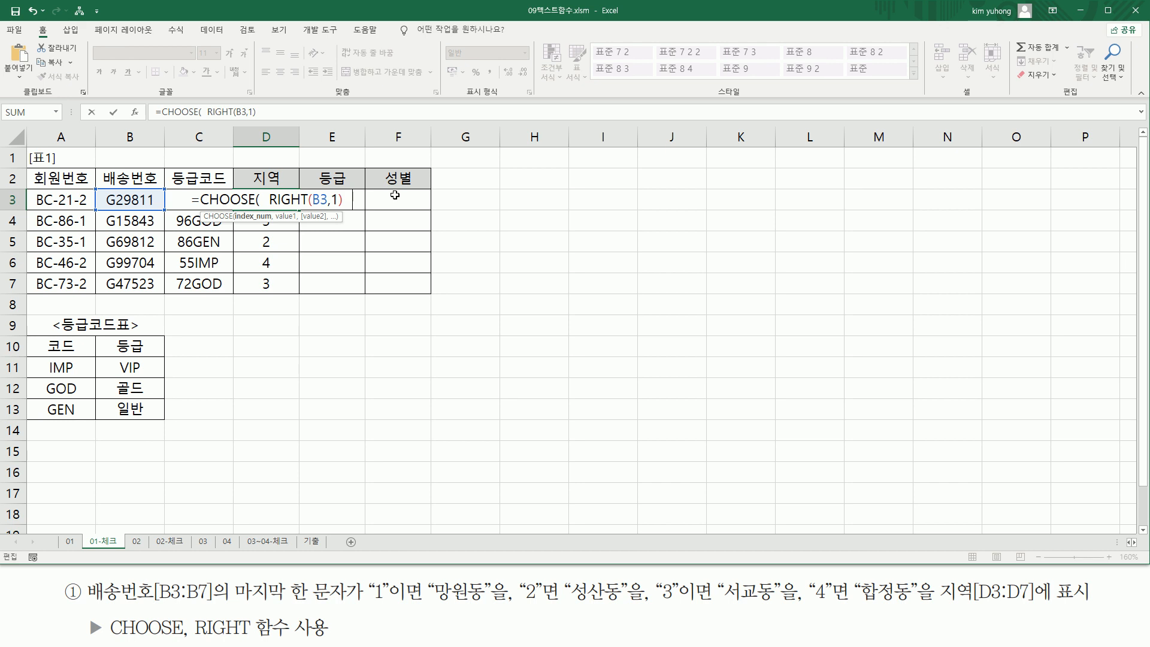
text(,)
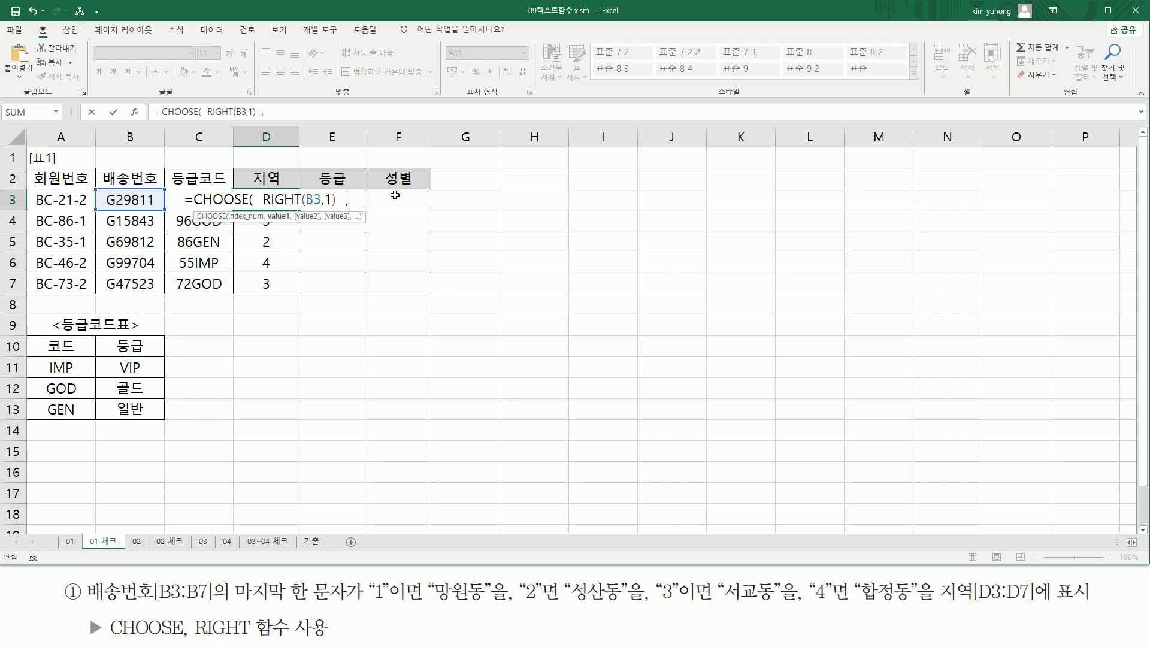
- Complete the CHOOSE formula in D3 with the values "망원동", "성산동", "서교동" and "합정동"
text( ")
text(망원ㄷ)
text(")
text( , "성산)
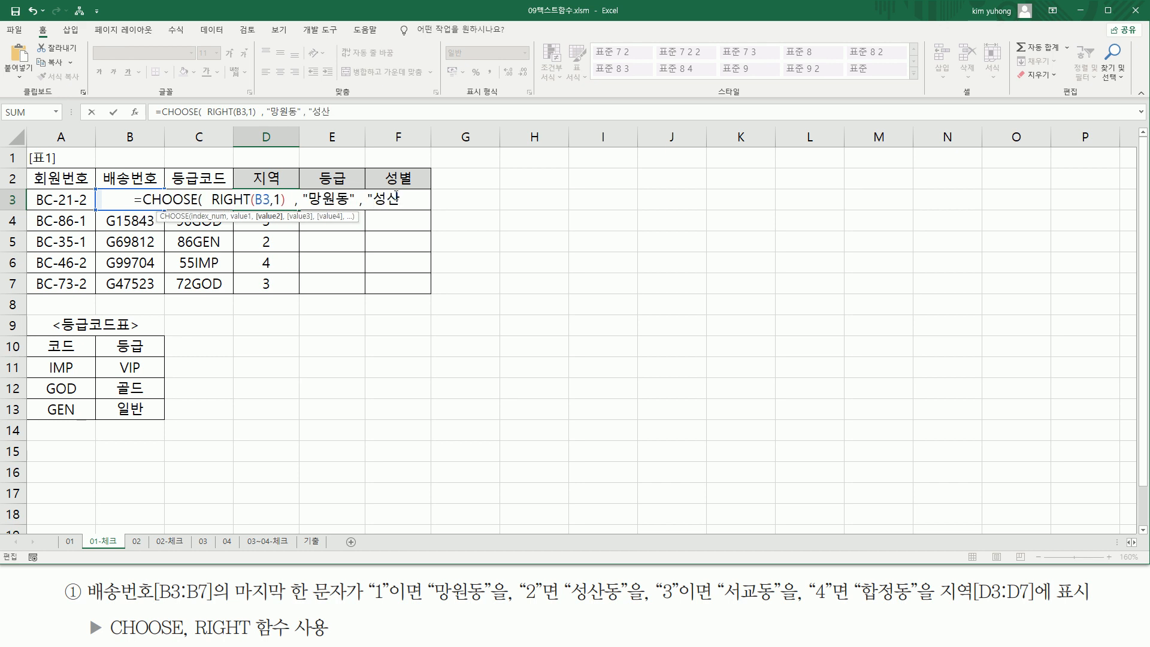
text(동" ,)
text( ")
text(서교)
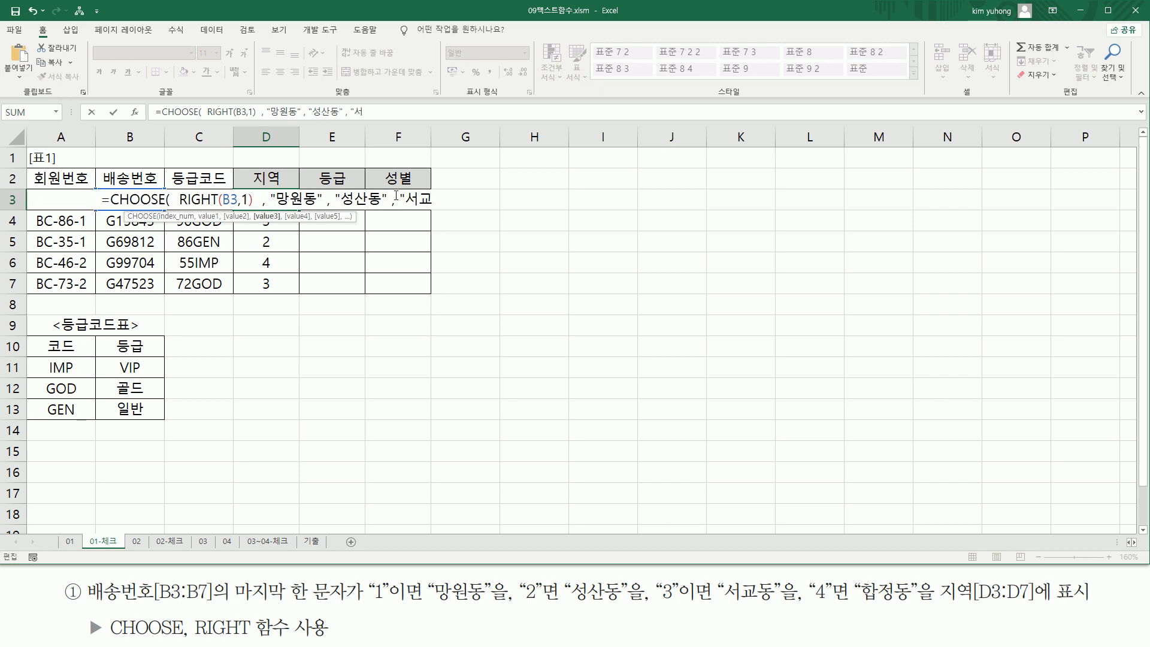
text(동" ,)
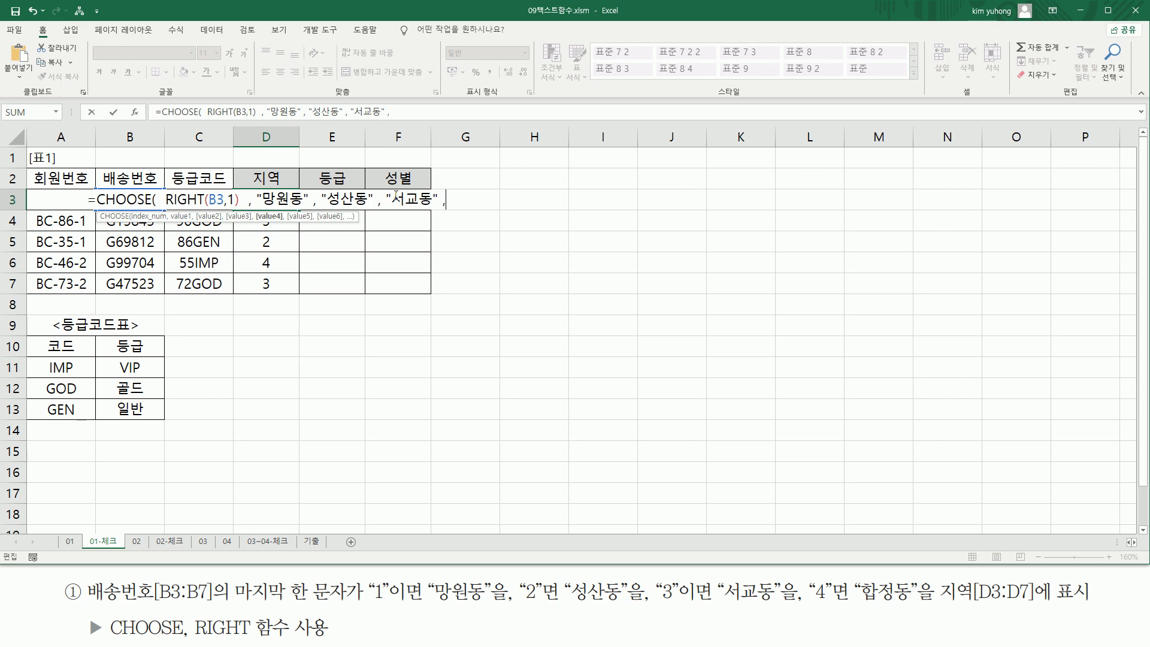
text( ")
text(합정도)
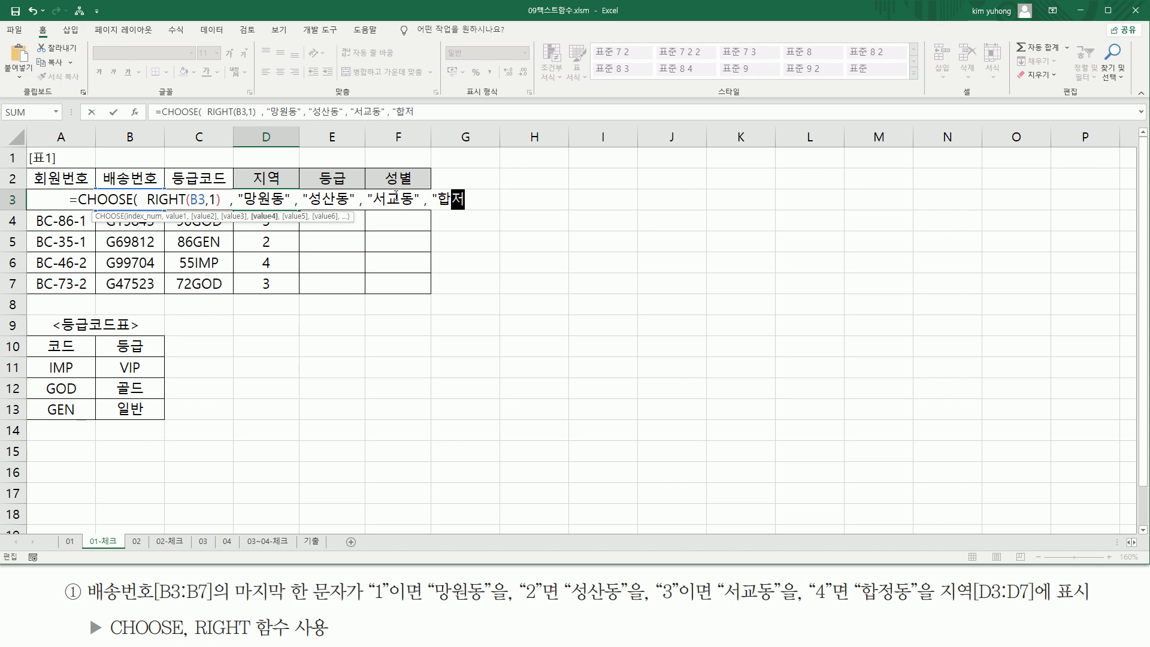
text(")
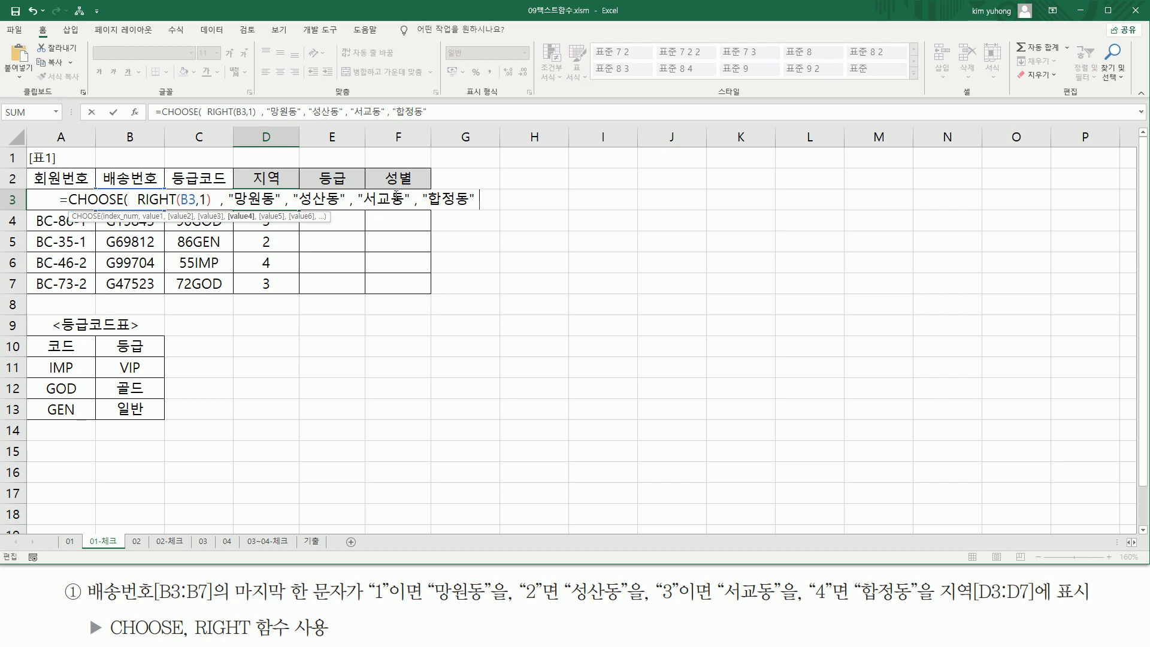
text( ))
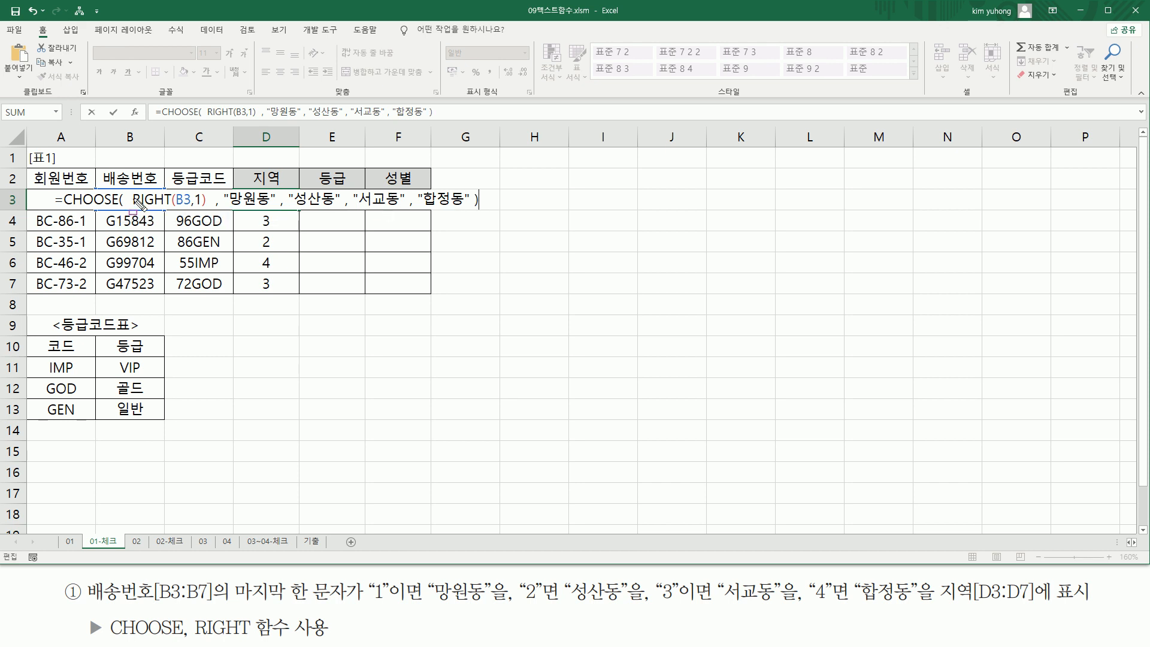
key(Return)
- Fill the CHOOSE formula from D3 down to D7 in the 지역 column
click(276, 195)
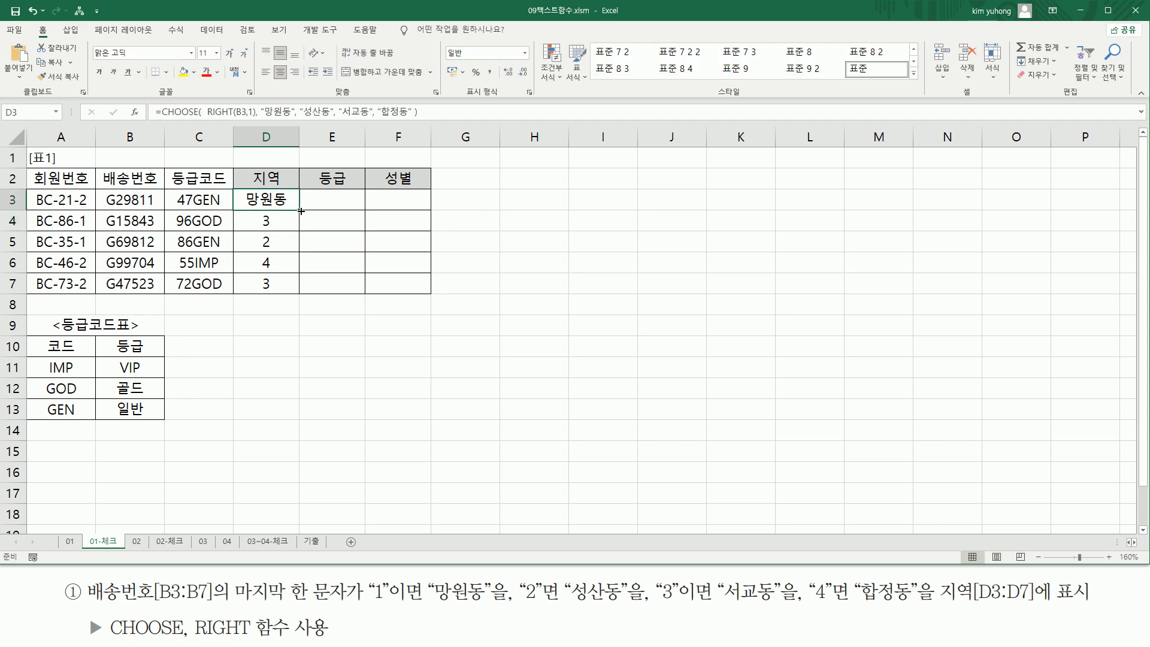
drag(300, 211, 297, 290)
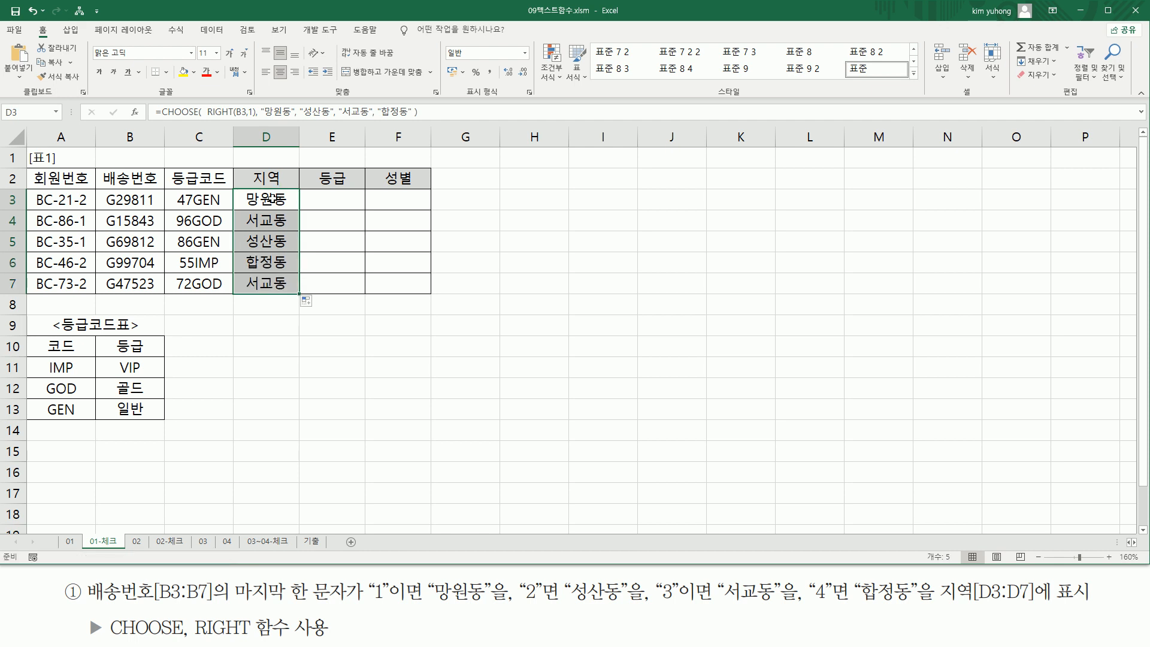
- Place a copy of D3's CHOOSE formula in cell D10 as plain text
click(266, 199)
click(269, 342)
double_click(268, 342)
key(ctrl+v)
key(Return)
- Set the font colour of the formula text in D10 to red
click(284, 338)
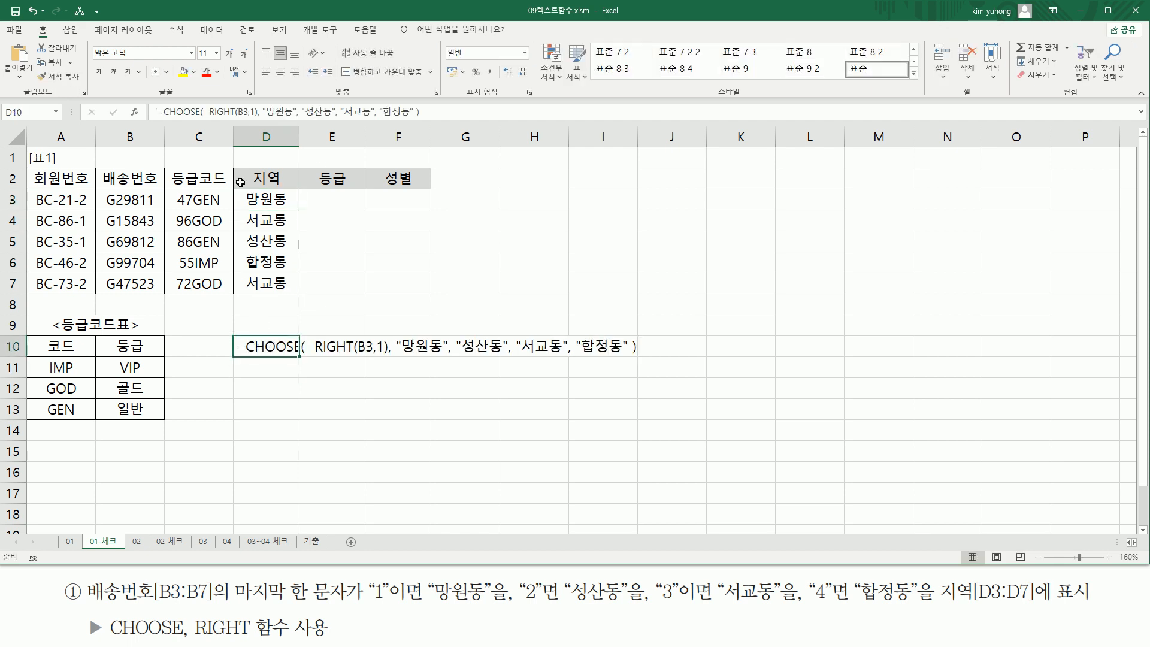
click(206, 72)
click(386, 528)
mouse_move(311, 358)
mouse_down()
mouse_move(378, 362)
mouse_move(389, 337)
mouse_up()
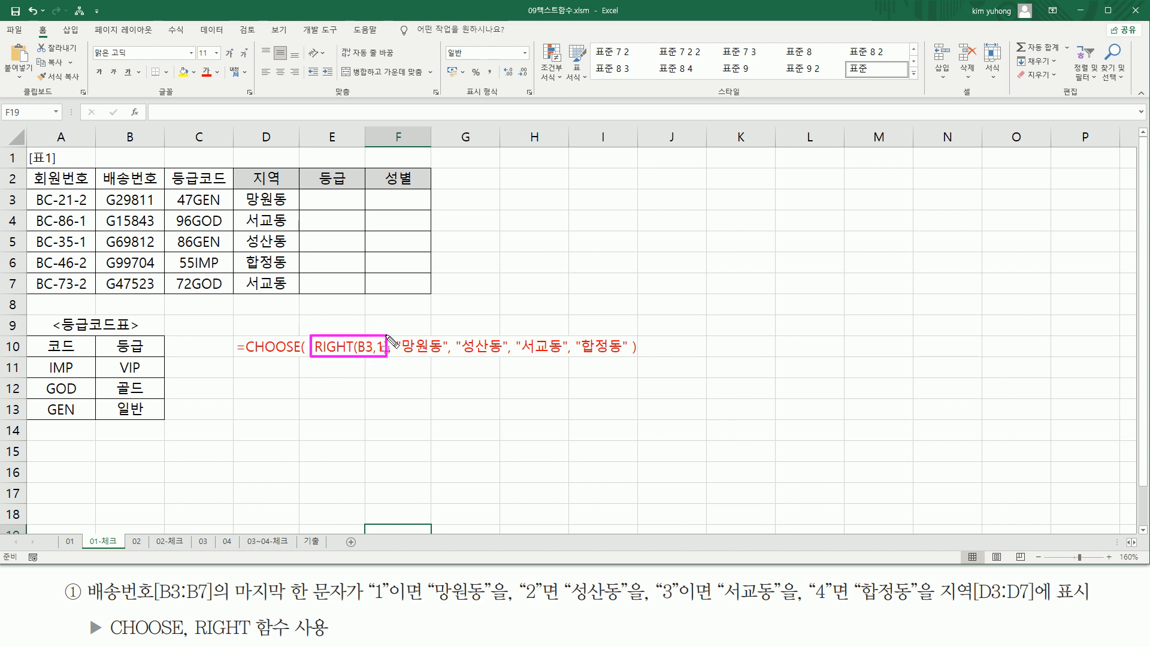
drag(399, 357, 621, 357)
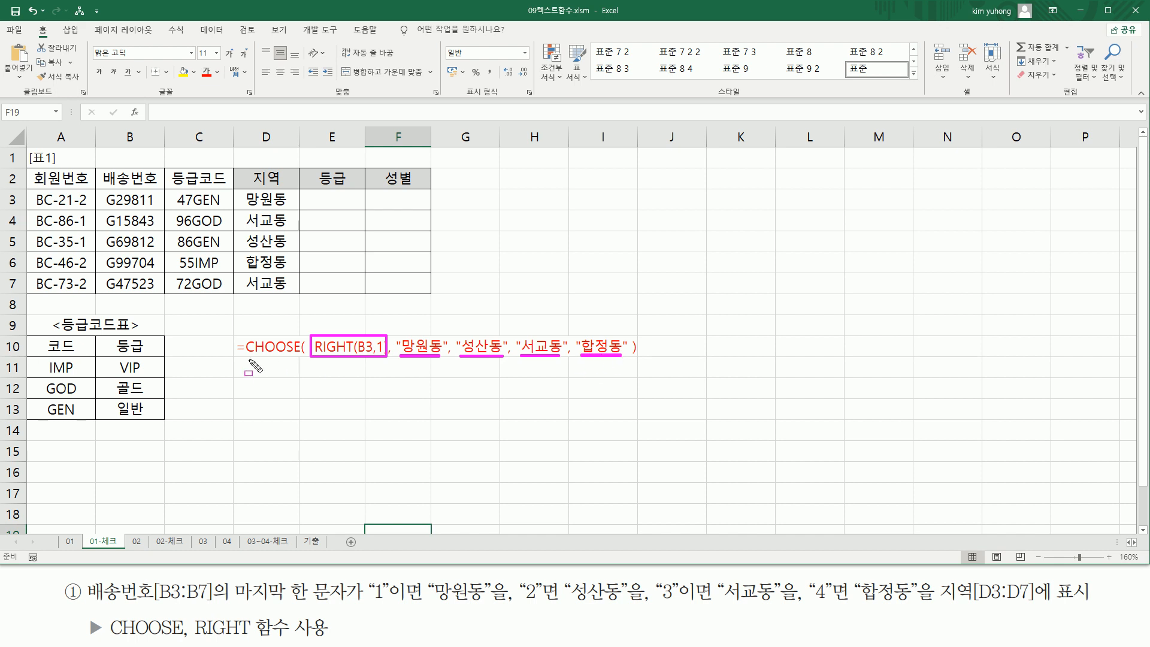
drag(245, 356, 299, 356)
key(Escape)
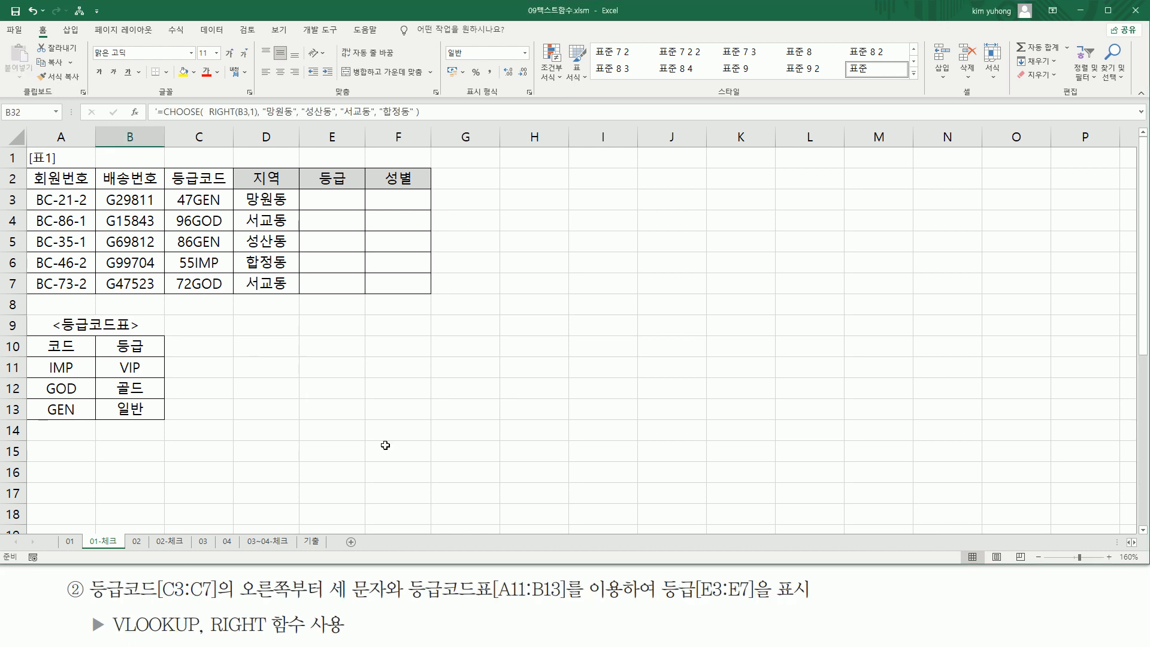
key(ctrl+2)
drag(87, 600, 215, 601)
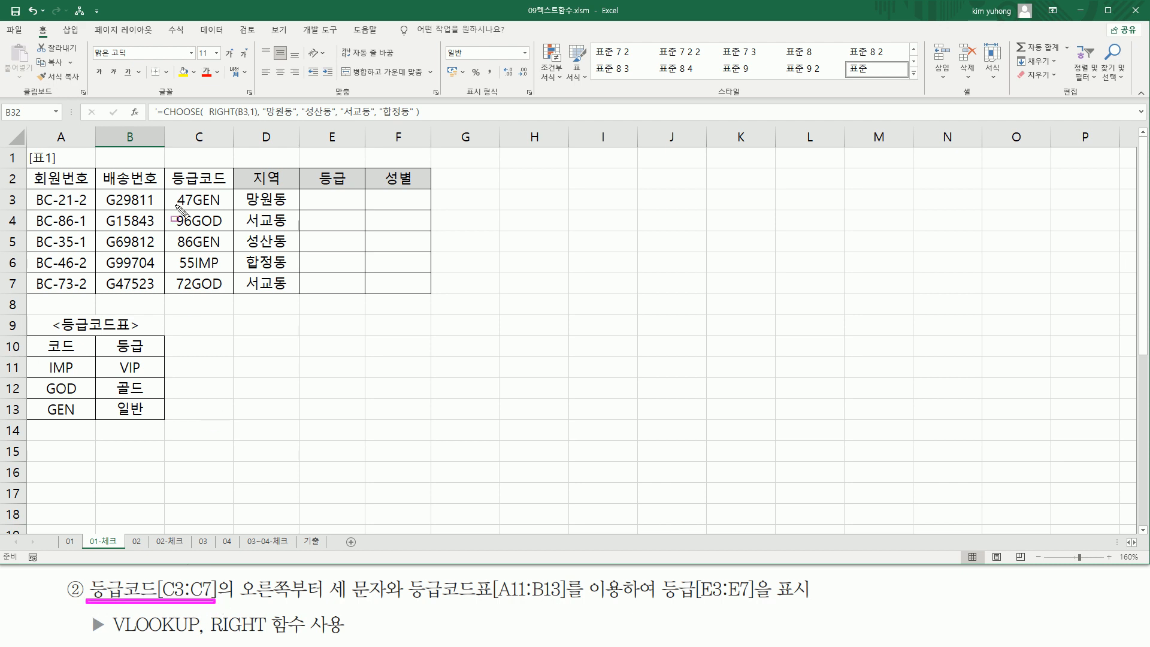
drag(172, 183, 231, 296)
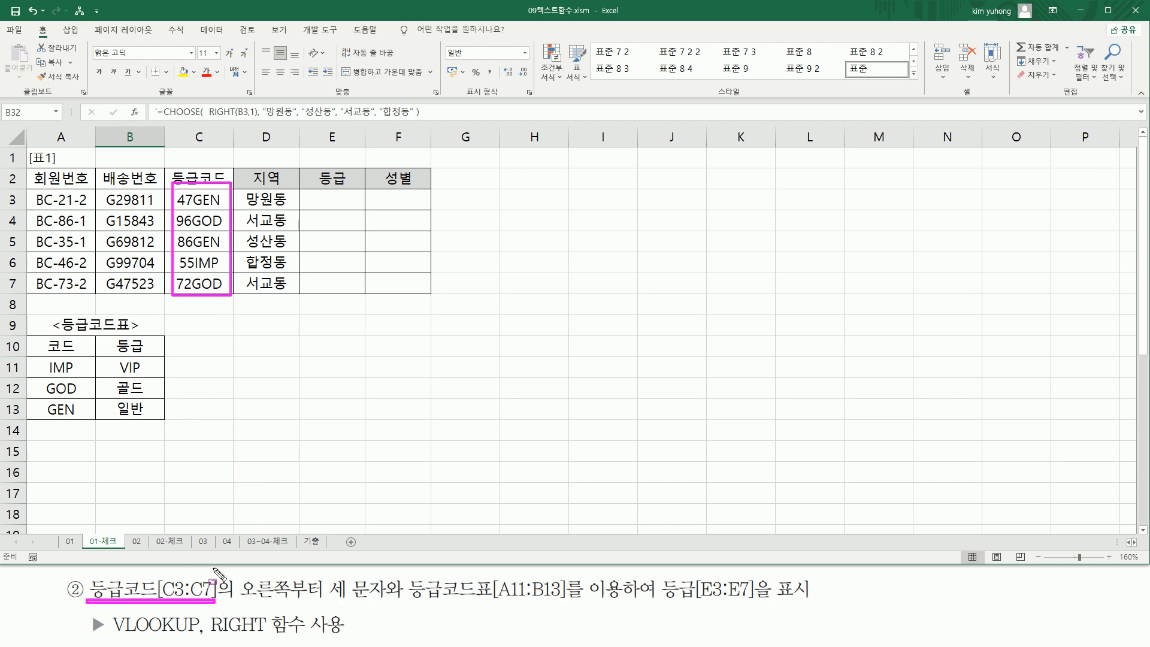
mouse_move(239, 573)
mouse_down()
mouse_move(254, 604)
mouse_move(389, 605)
mouse_up()
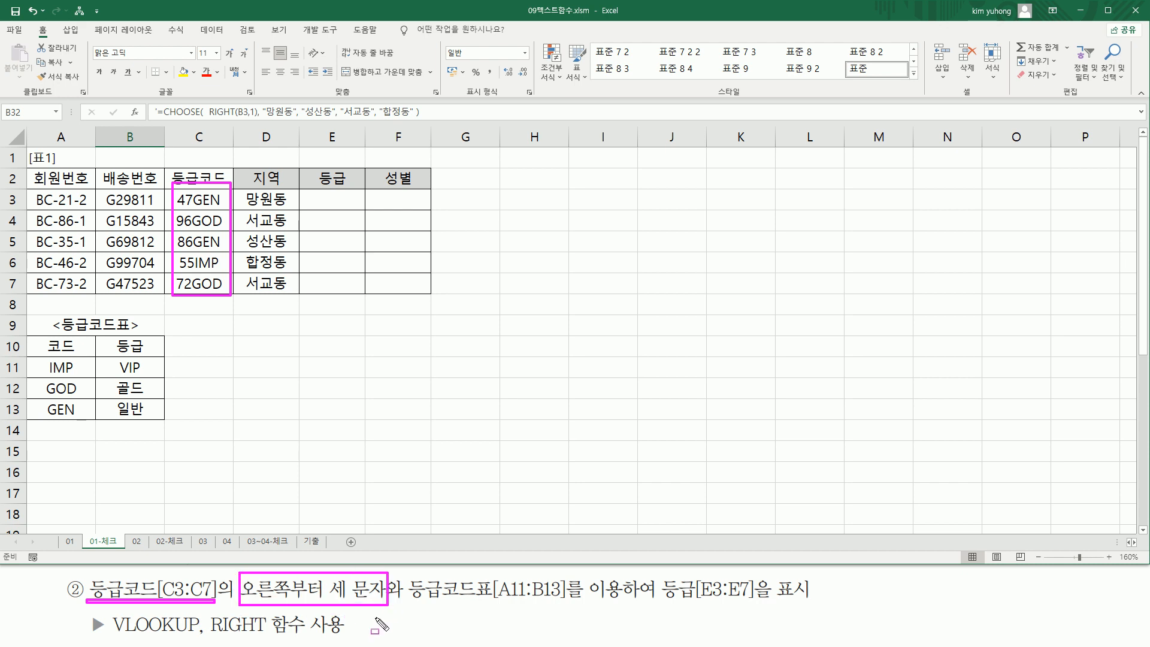
mouse_move(189, 184)
mouse_down()
mouse_move(231, 282)
mouse_move(226, 297)
mouse_up()
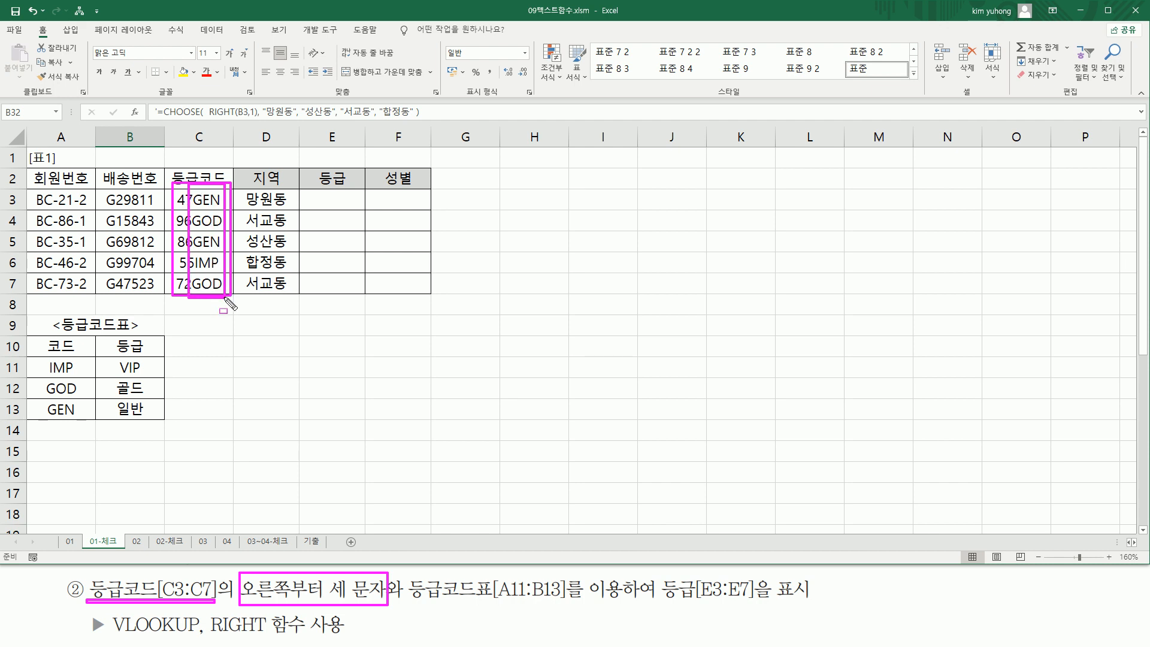
drag(406, 600, 562, 601)
drag(24, 314, 165, 424)
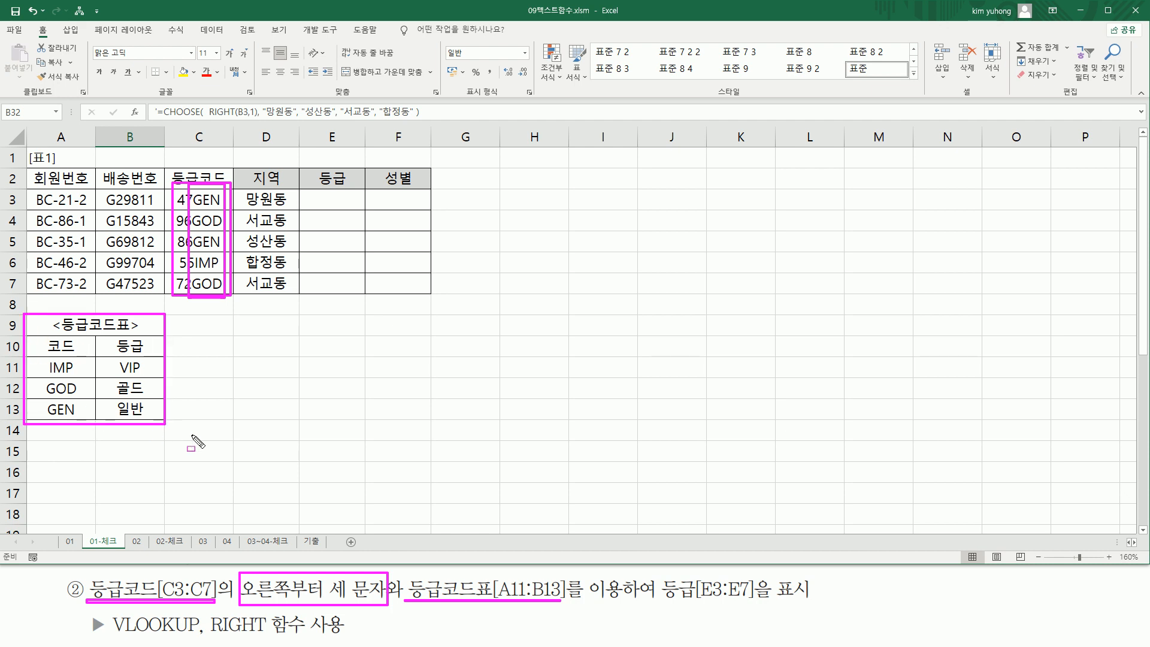
drag(660, 602, 794, 602)
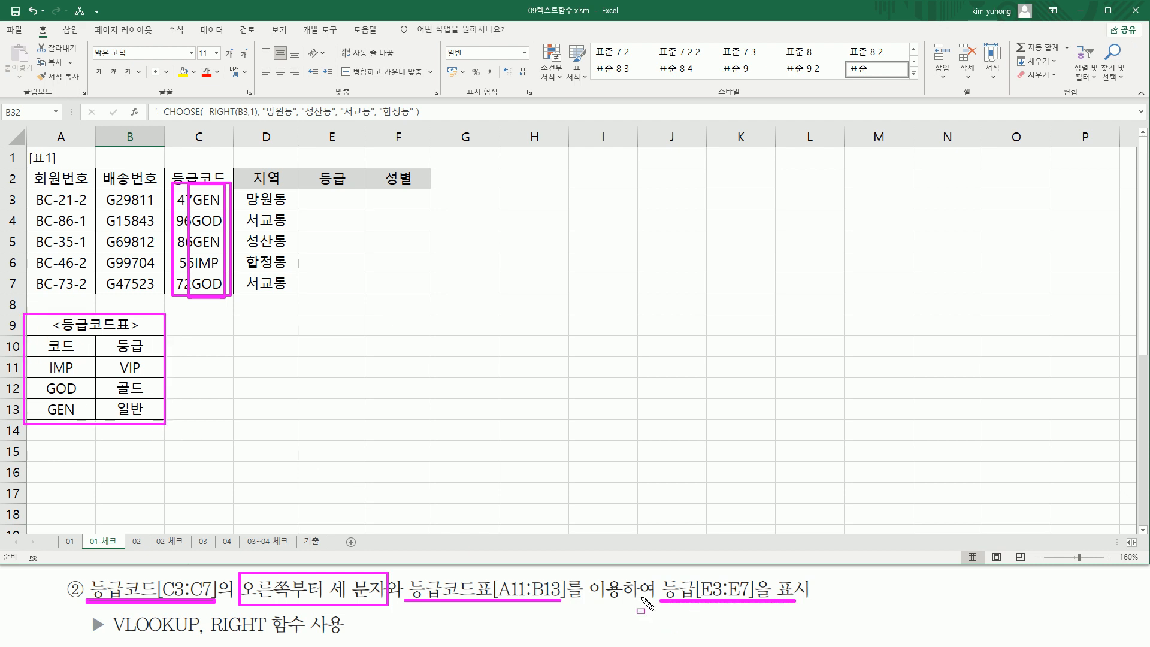
drag(317, 193, 346, 290)
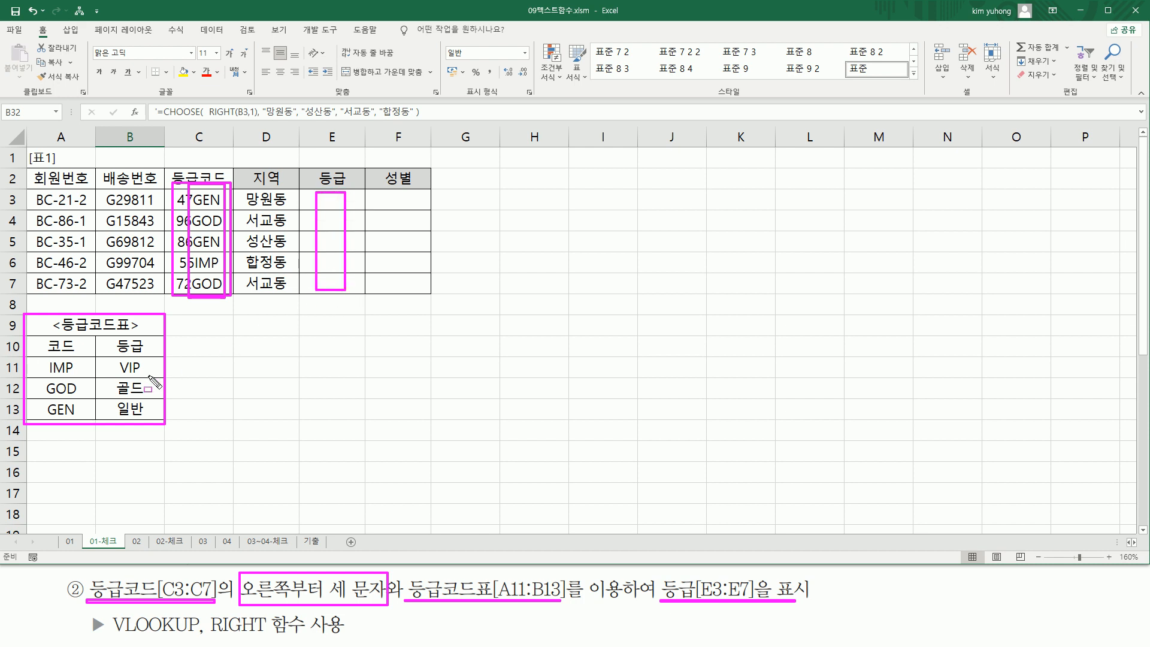
drag(114, 354, 148, 415)
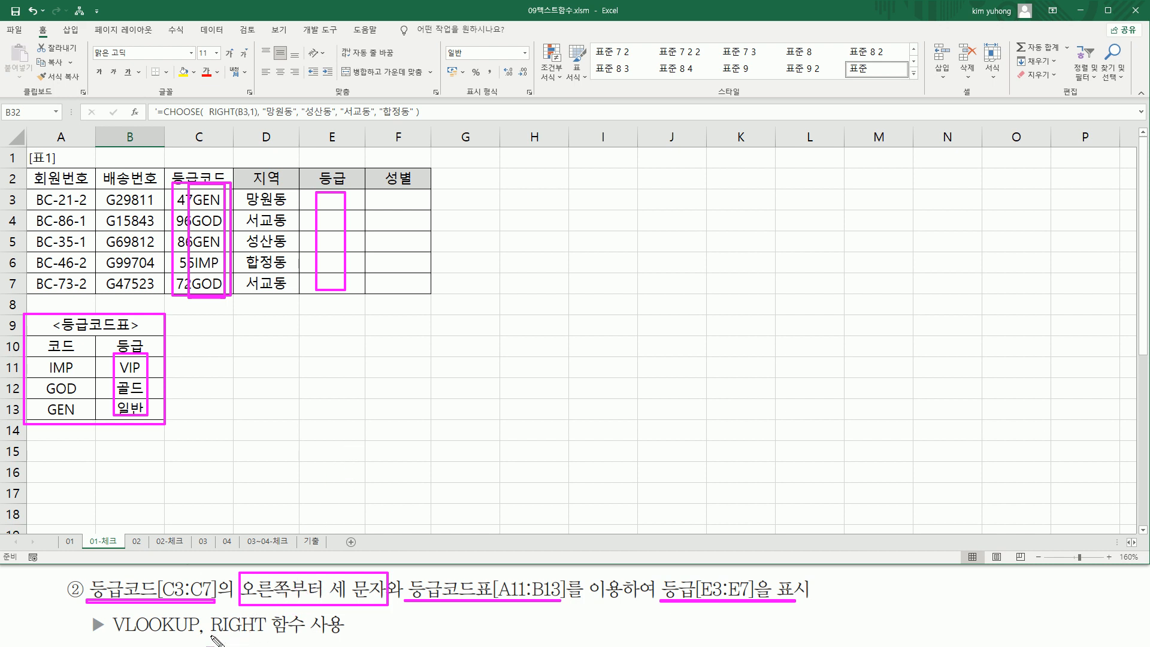
drag(217, 636, 265, 636)
click(313, 627)
drag(131, 637, 202, 637)
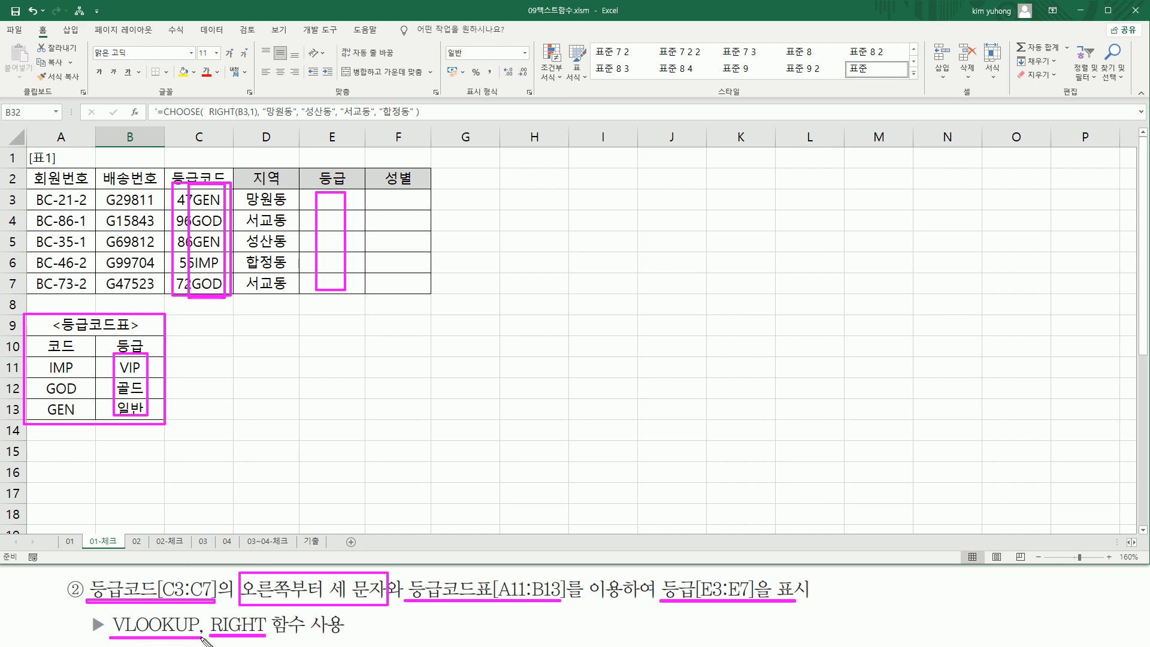
mouse_move(36, 353)
mouse_down()
mouse_move(36, 416)
mouse_move(165, 425)
mouse_up()
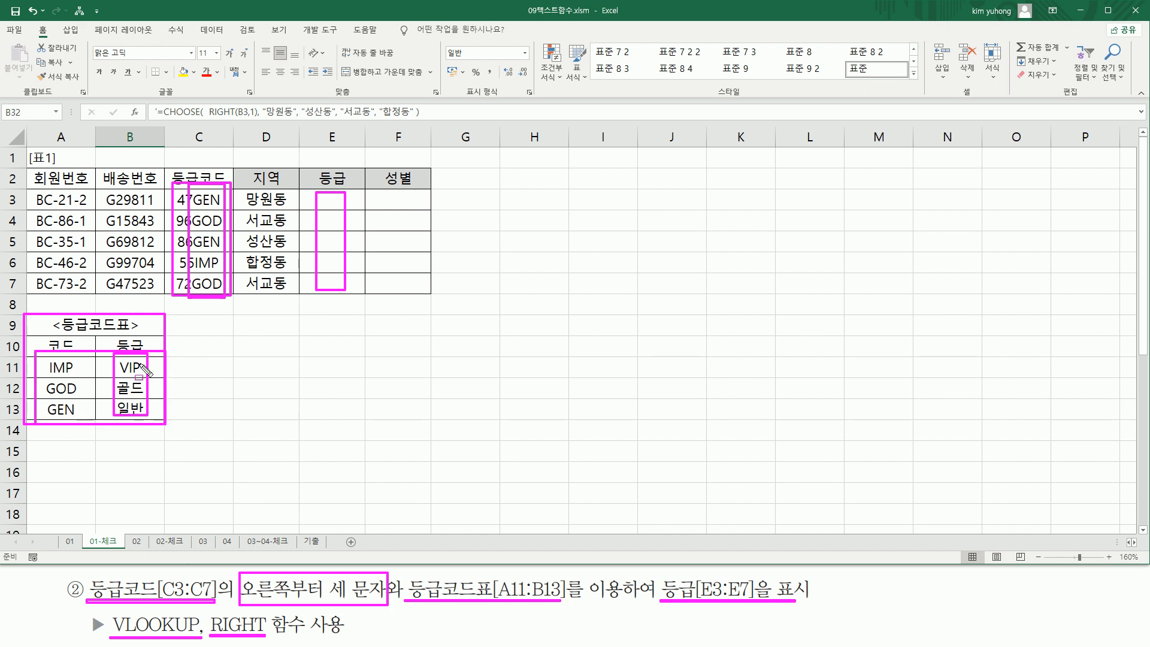
key(Escape)
- Enter =RIGHT(C3,3) in E3 to extract the last three characters of the 등급코드
click(347, 200)
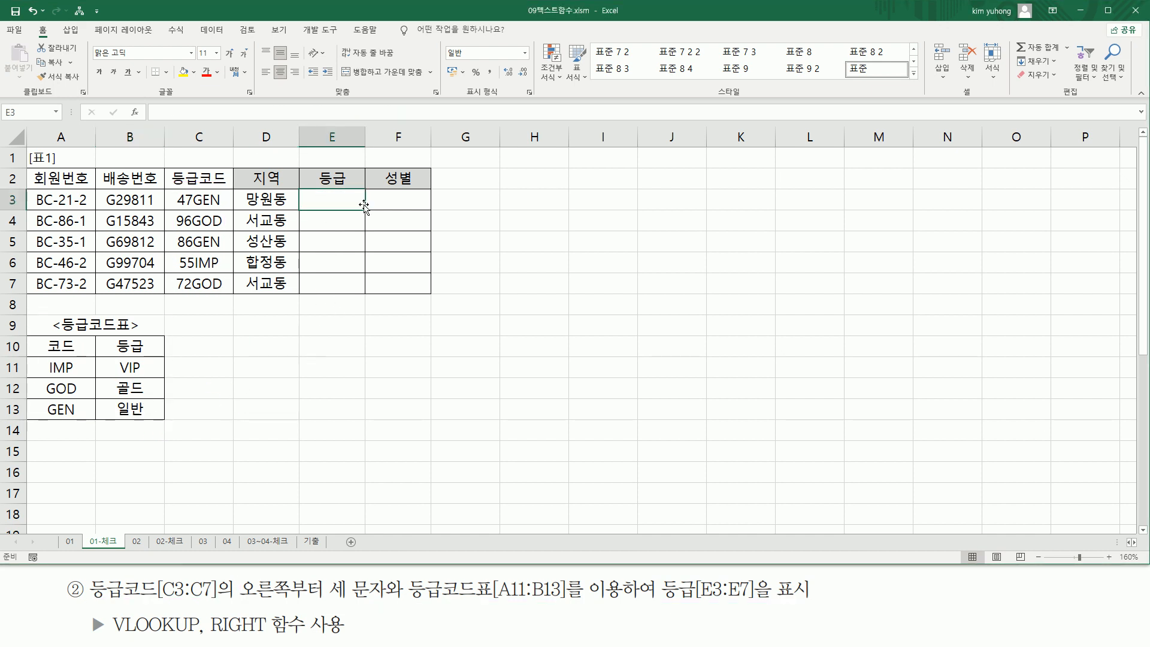
text(=)
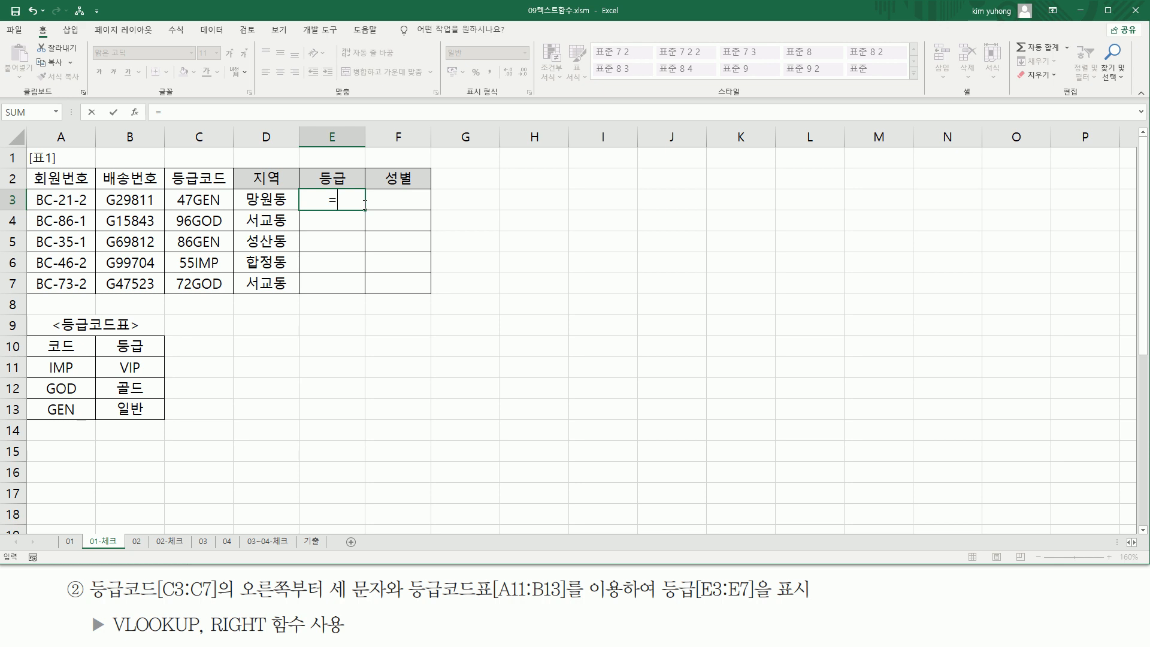
text(RIGHT()
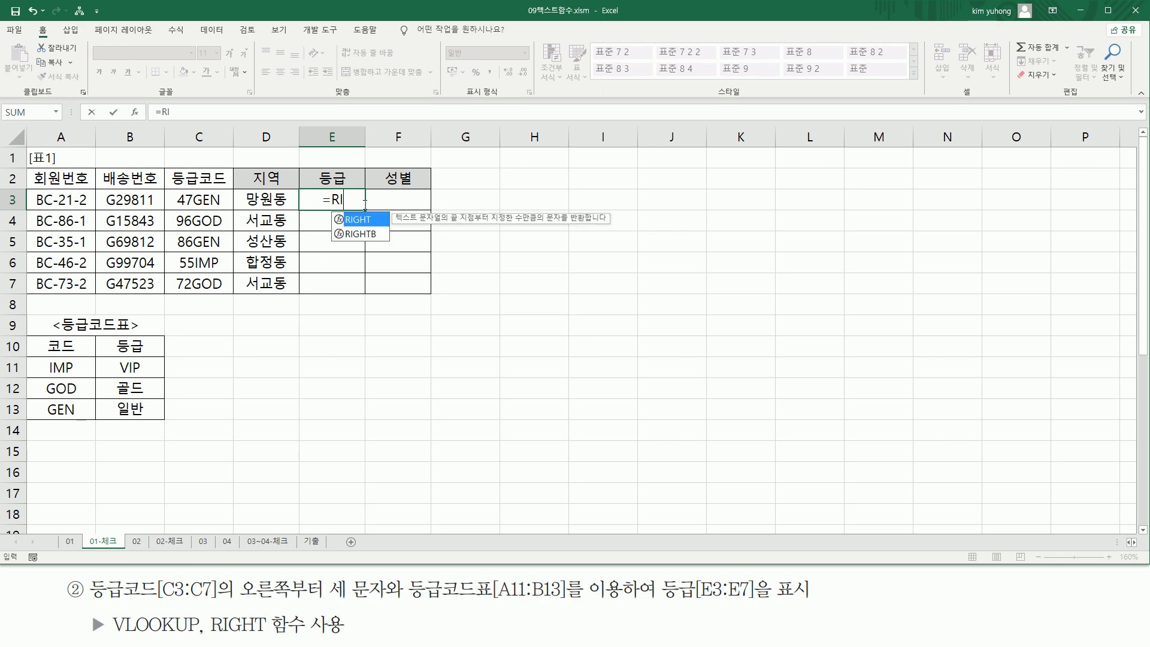
click(195, 200)
text(,3)
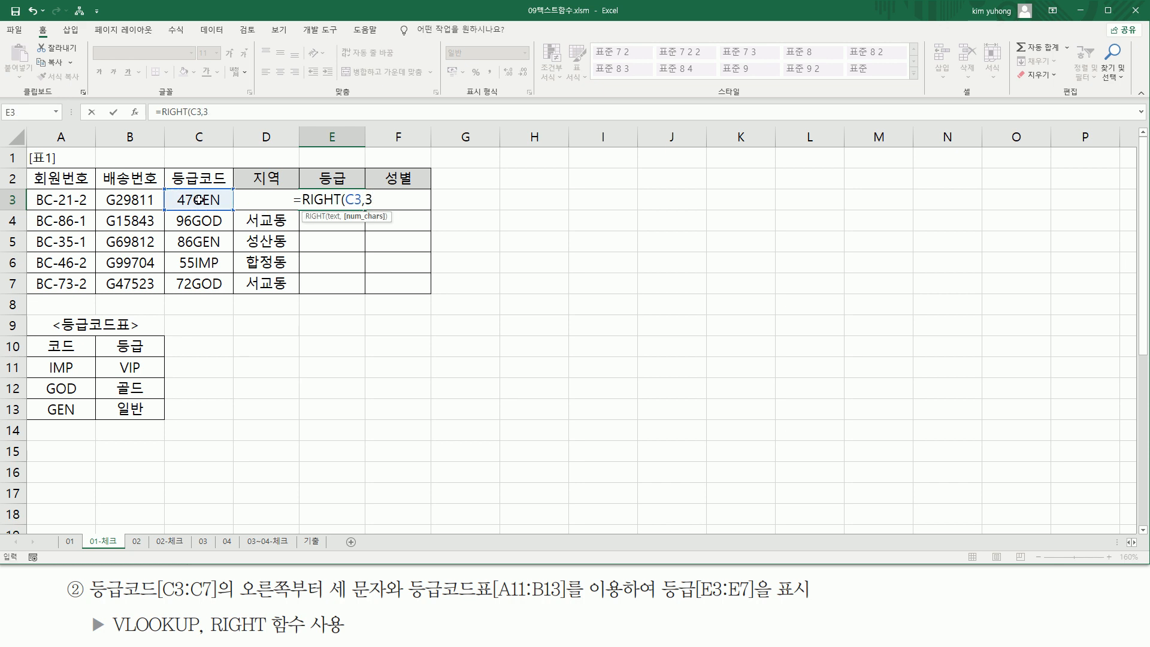
text())
key(Return)
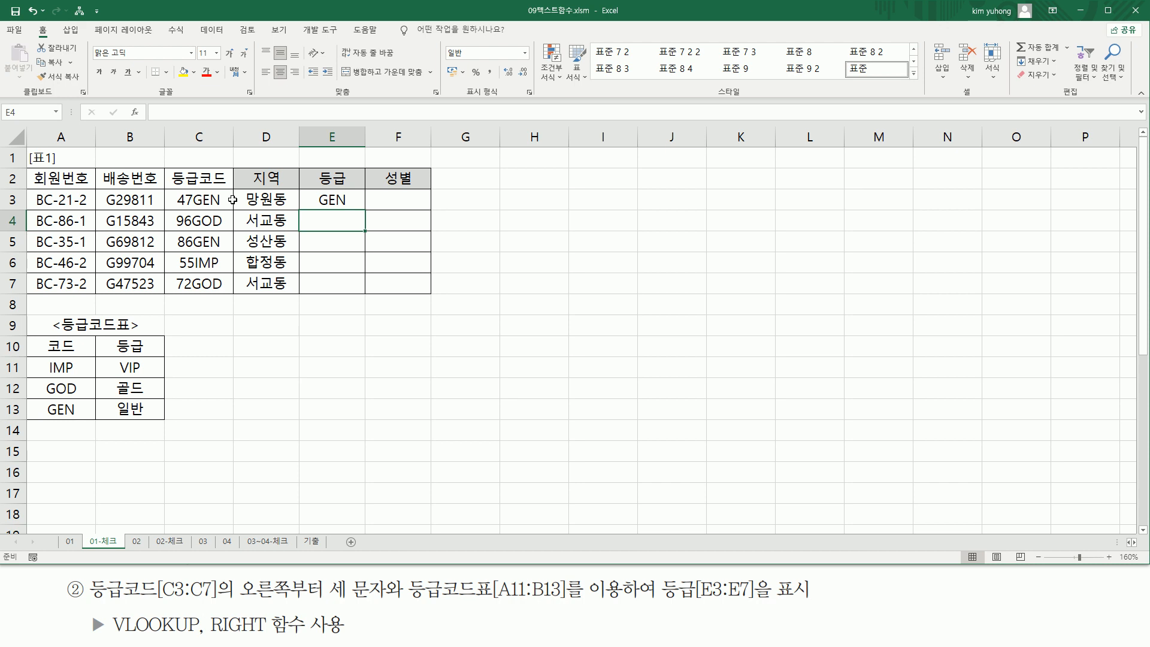
- Fill the RIGHT formula from E3 down to E7 in the 등급 column
click(315, 201)
drag(364, 209, 366, 291)
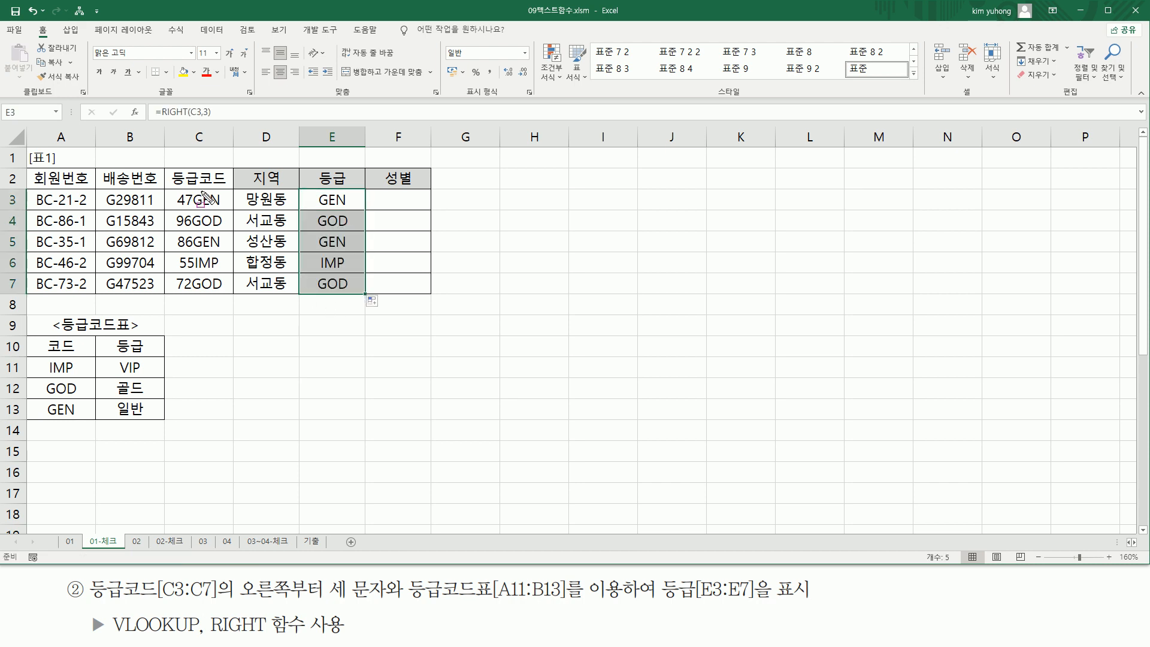
mouse_move(195, 189)
mouse_down()
mouse_move(197, 292)
mouse_move(225, 292)
mouse_up()
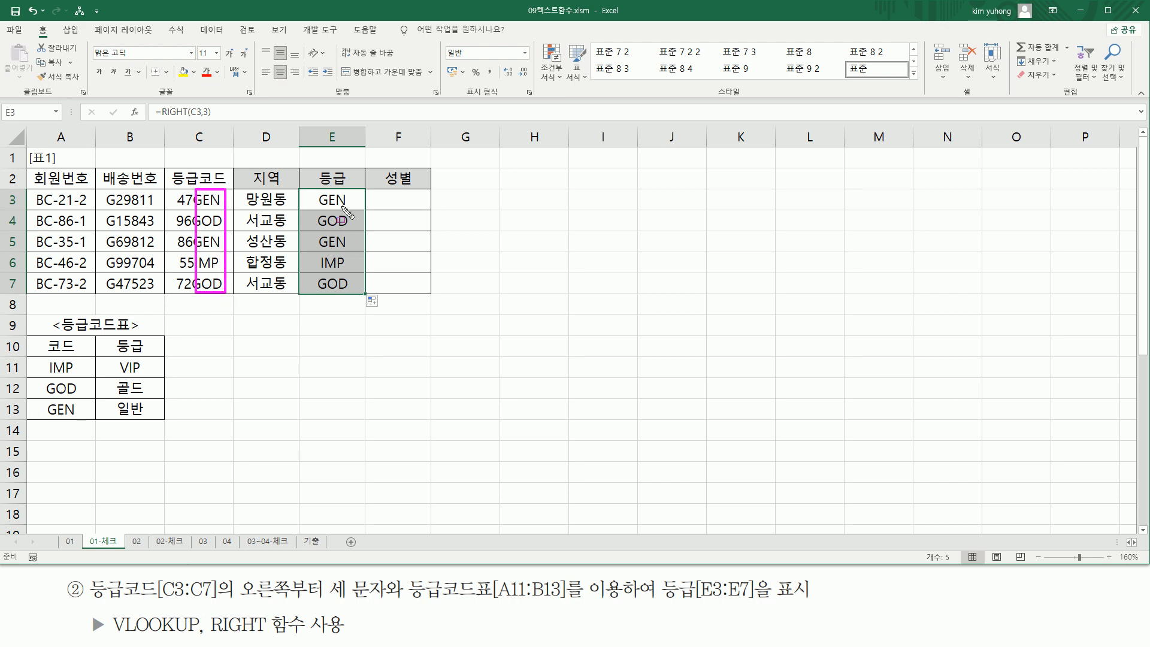
- Nest E3's RIGHT(C3,3) inside a VLOOKUP function as its lookup value
double_click(328, 199)
drag(303, 200, 453, 201)
key(BackSpace)
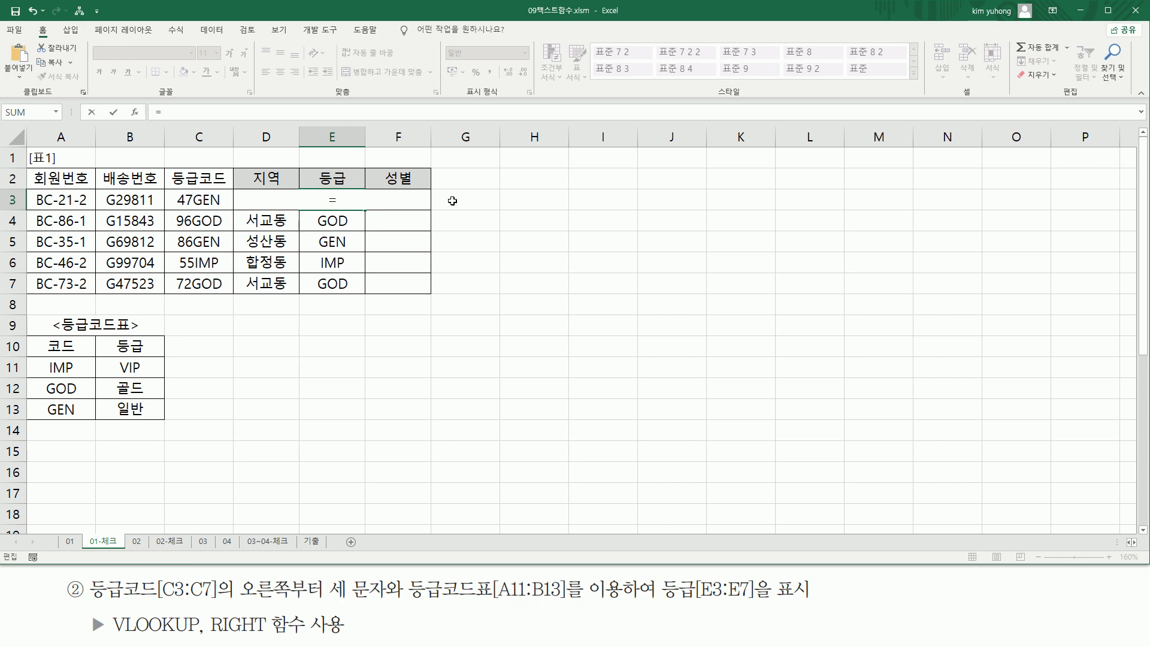
text(VLO)
key(Tab)
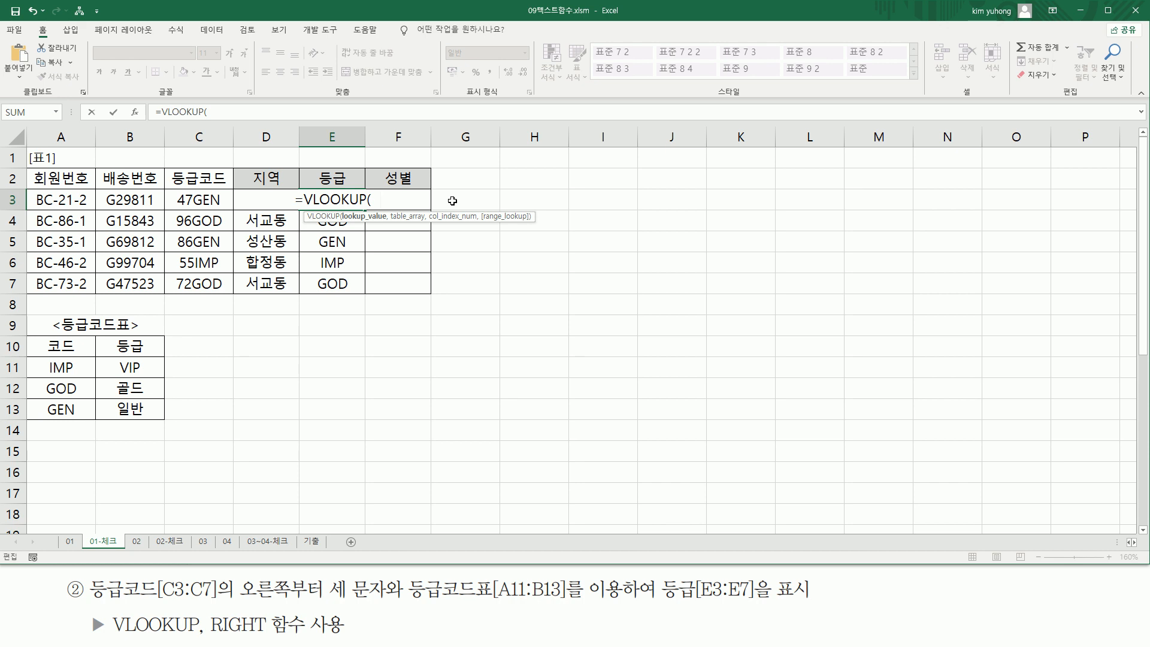
text(RIGHT(C3,3))
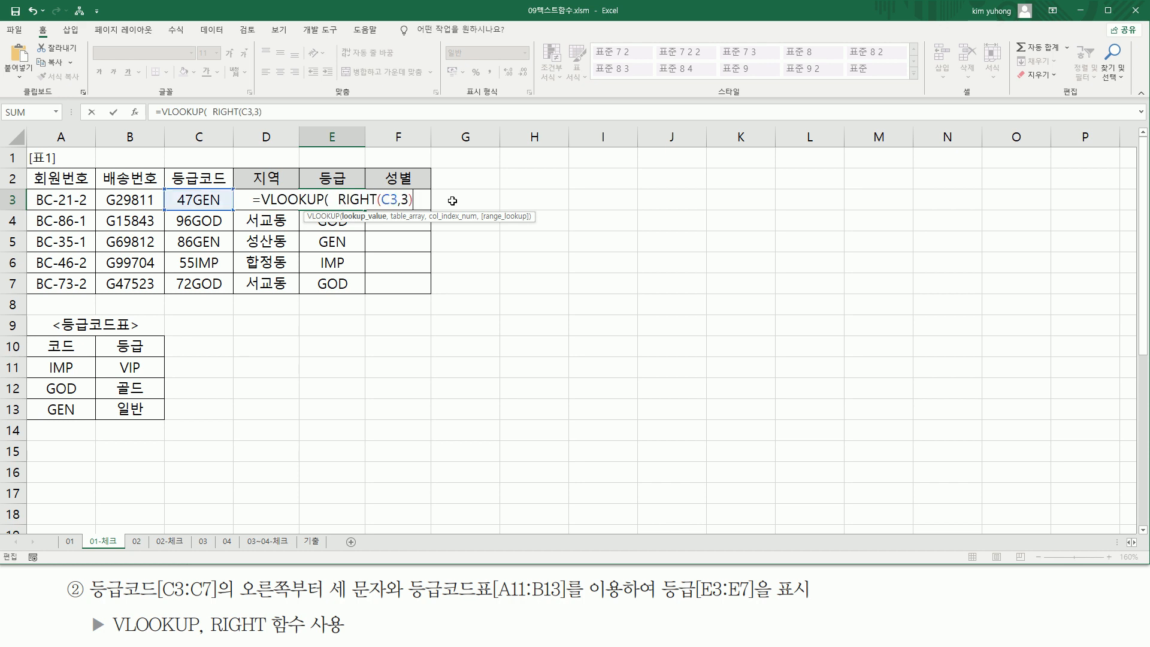
- Set the VLOOKUP table range in E3 to the code table as the absolute reference $A$11:$B$13
text( ,  A11:B13)
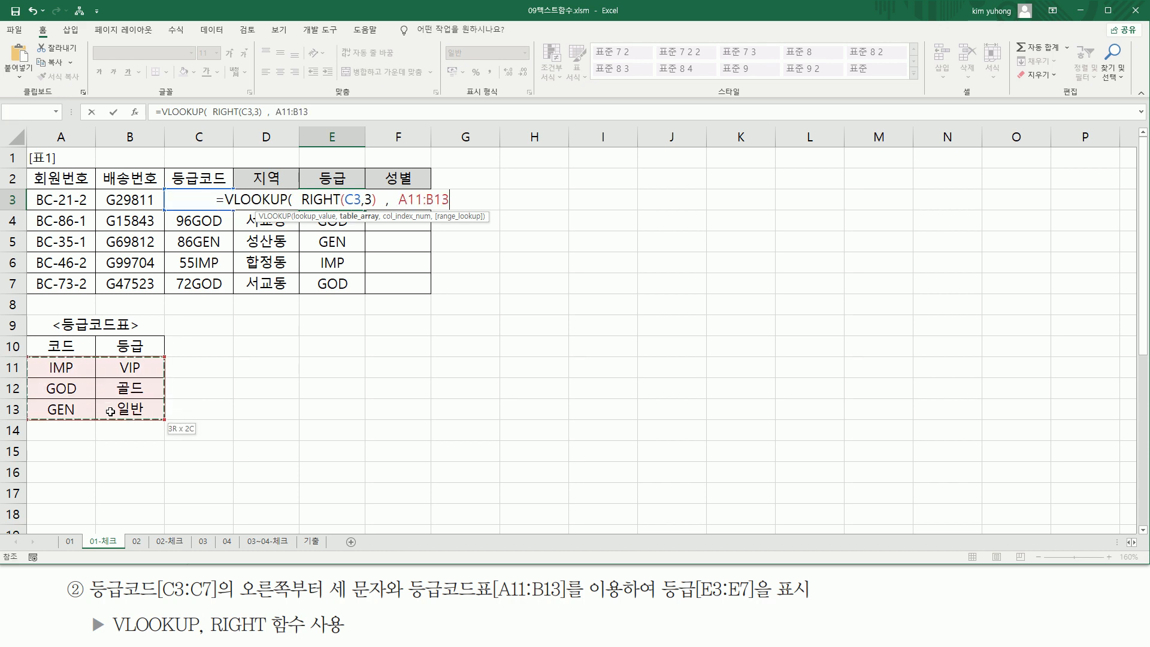
drag(110, 411, 111, 412)
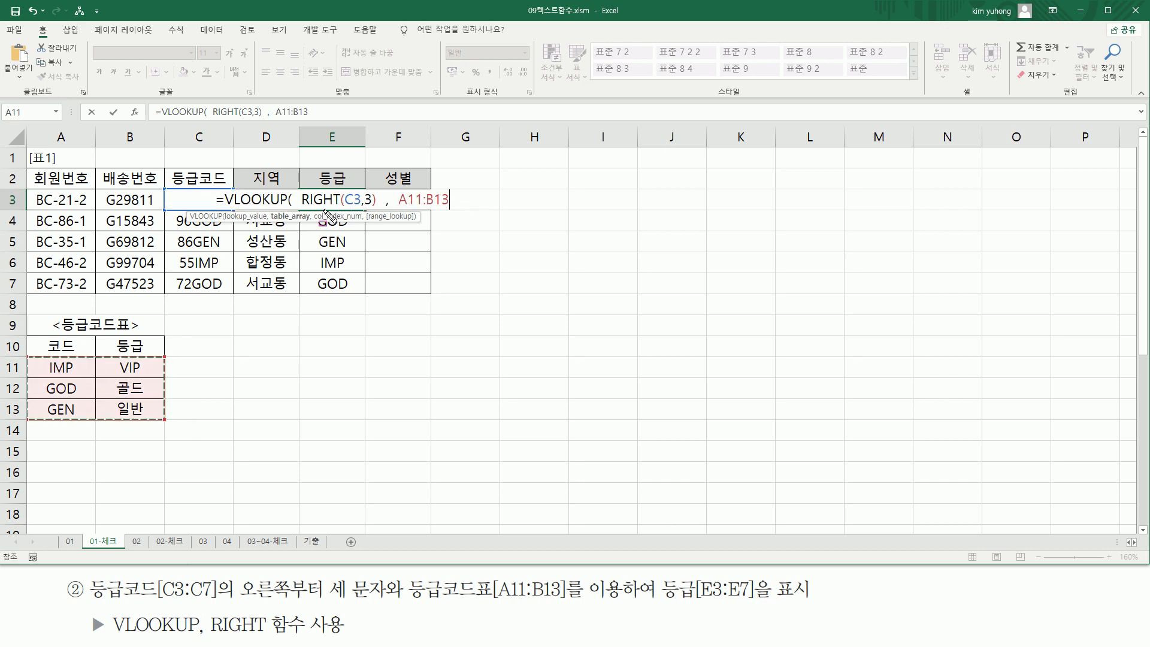
mouse_move(333, 235)
mouse_down()
mouse_move(349, 245)
mouse_move(351, 267)
mouse_up()
drag(309, 281, 346, 291)
drag(34, 357, 163, 421)
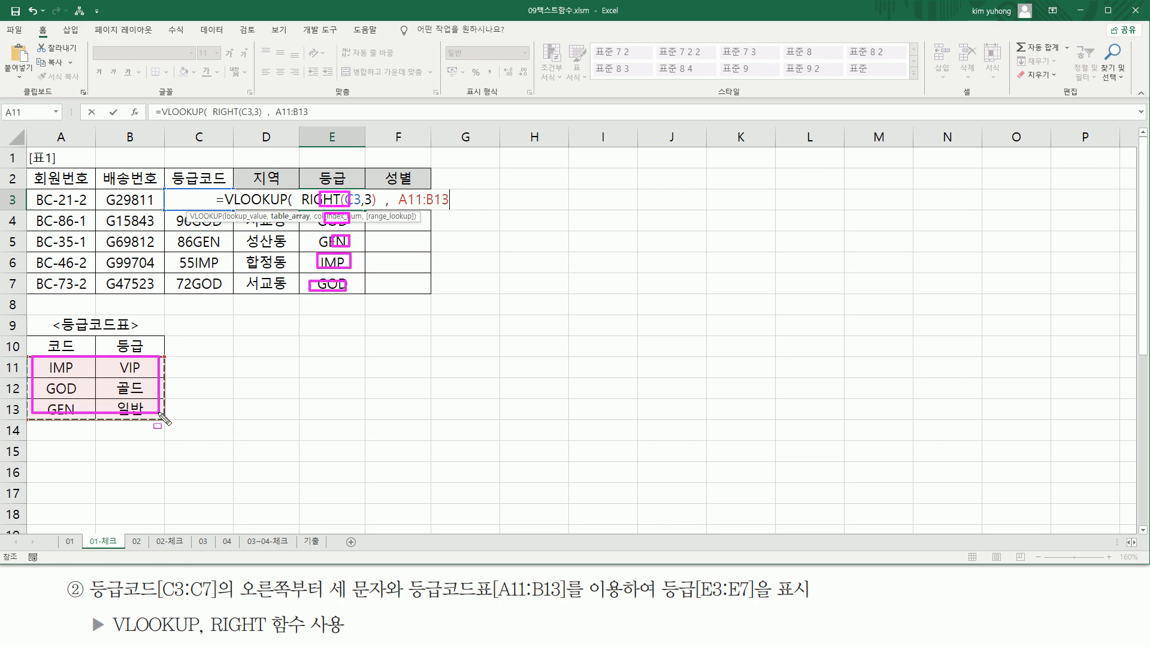
key(Escape)
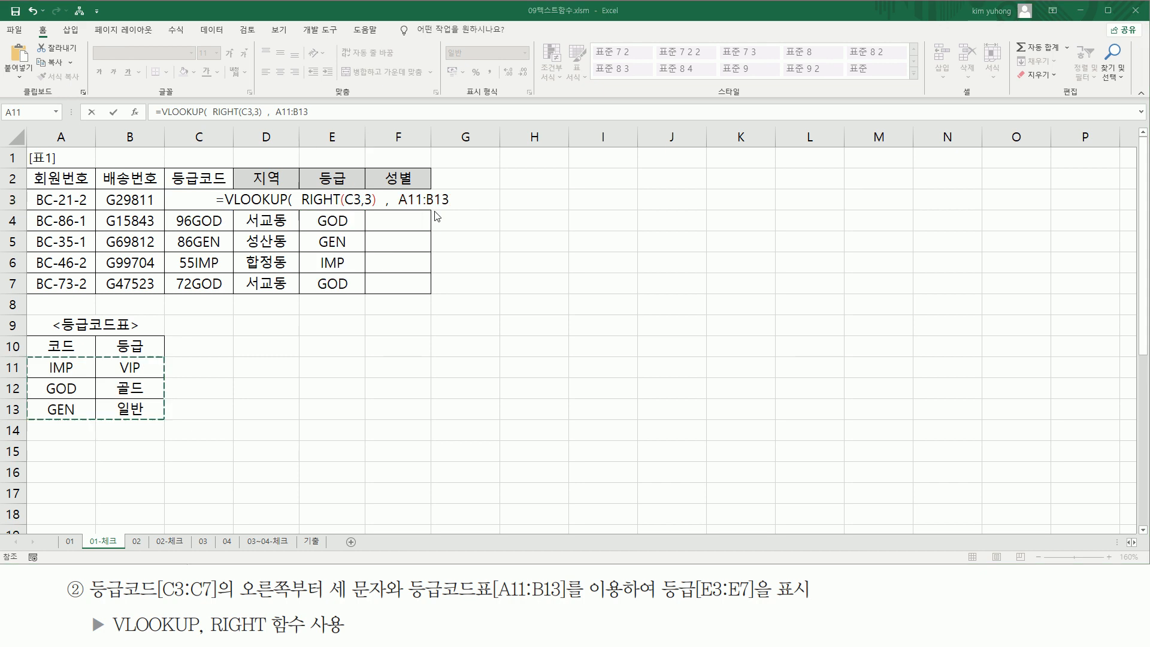
key(F4)
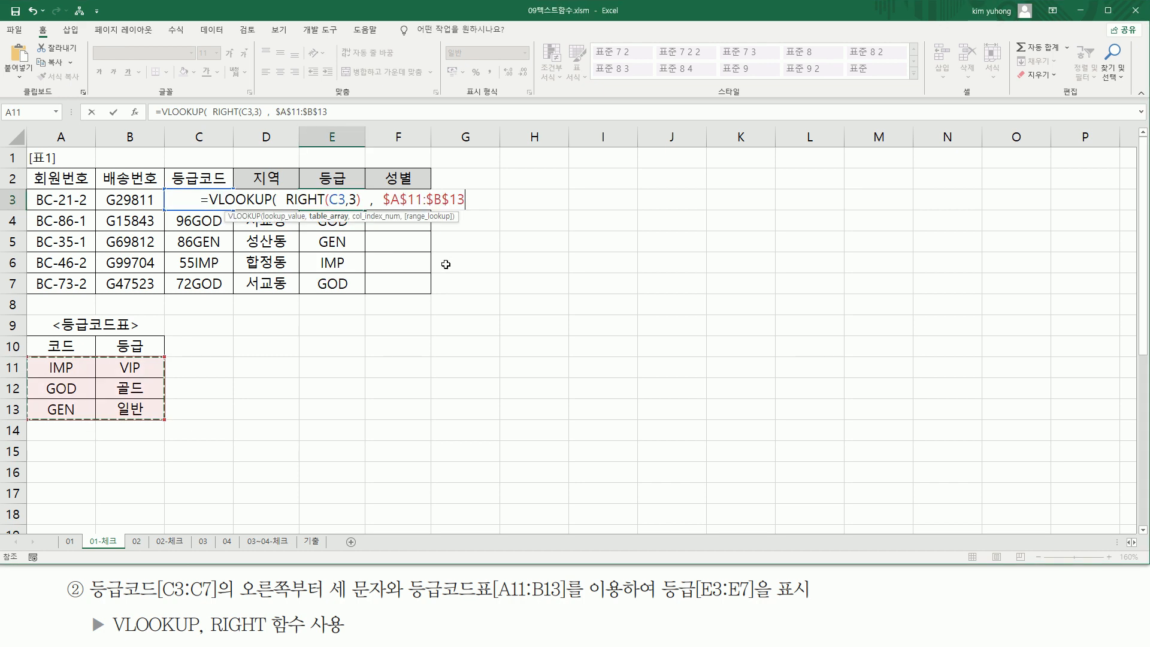
- Complete E3's VLOOKUP with column index 2 and FALSE for exact match, and fill it down to E7
text(, )
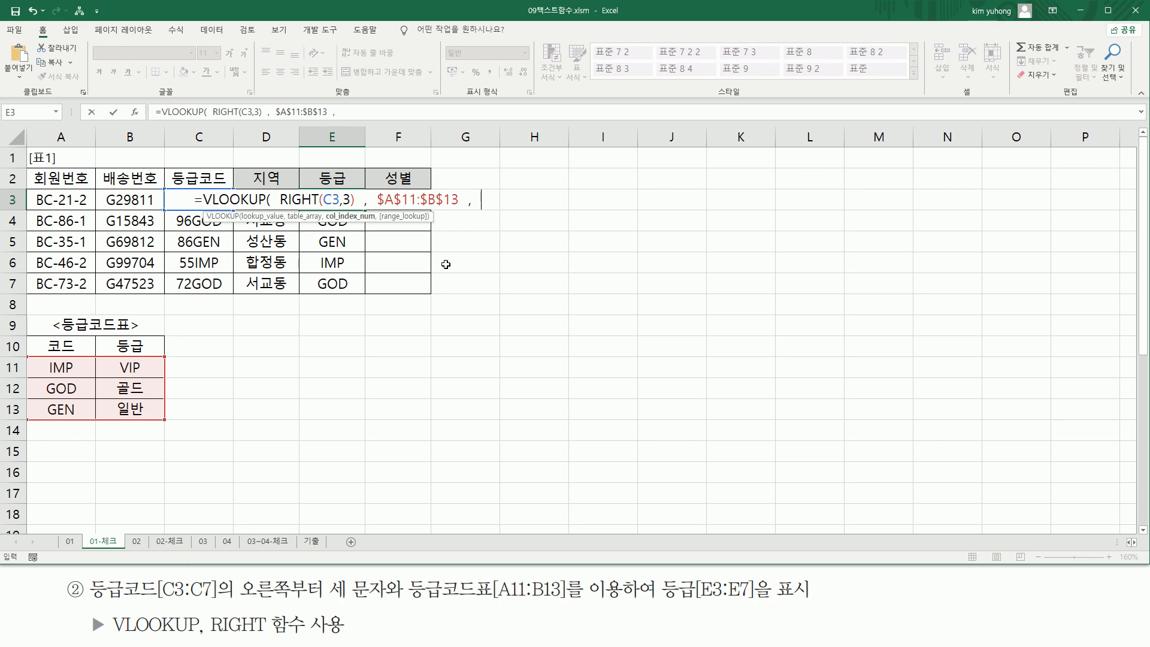
text(2)
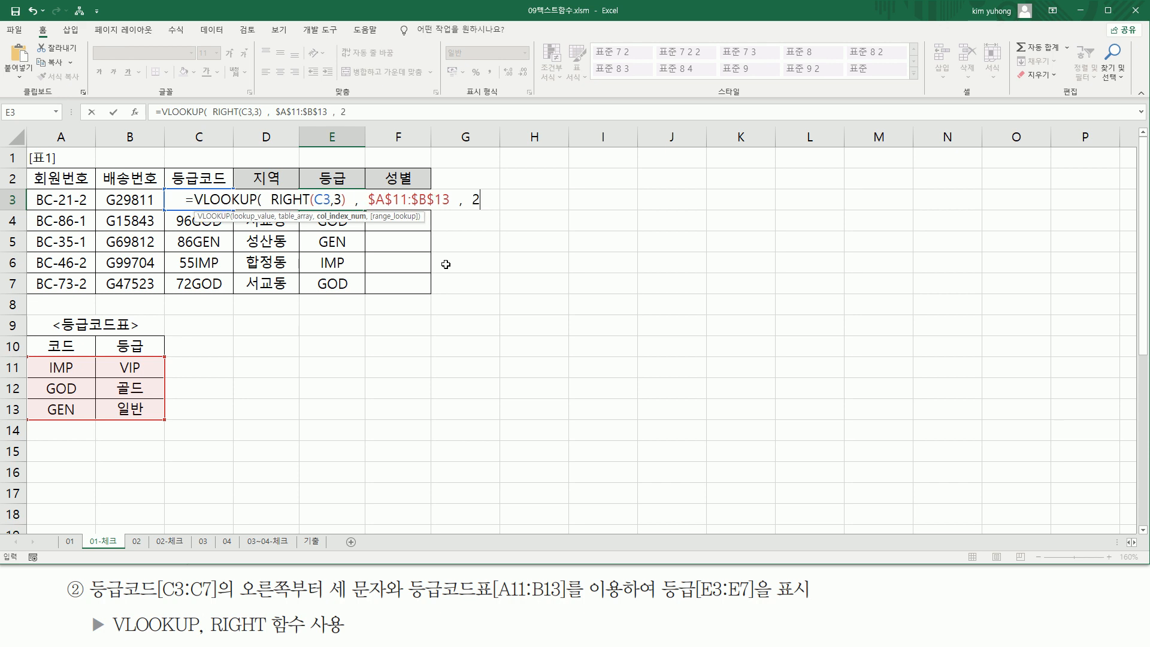
text( ,)
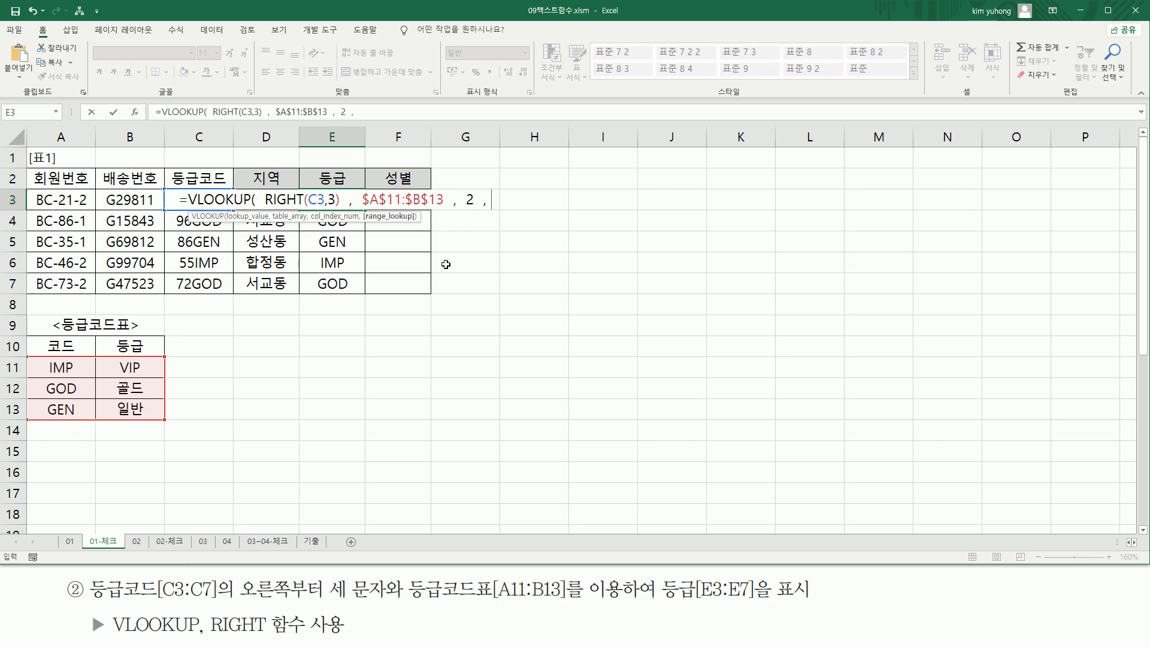
drag(264, 209, 444, 216)
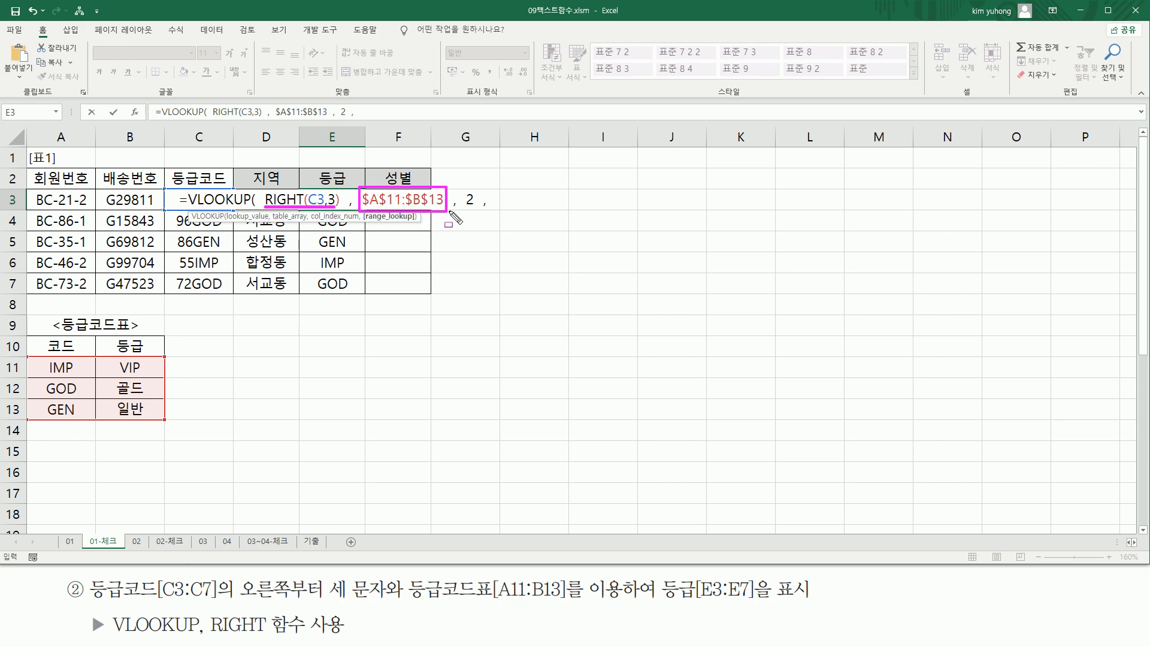
key(Escape)
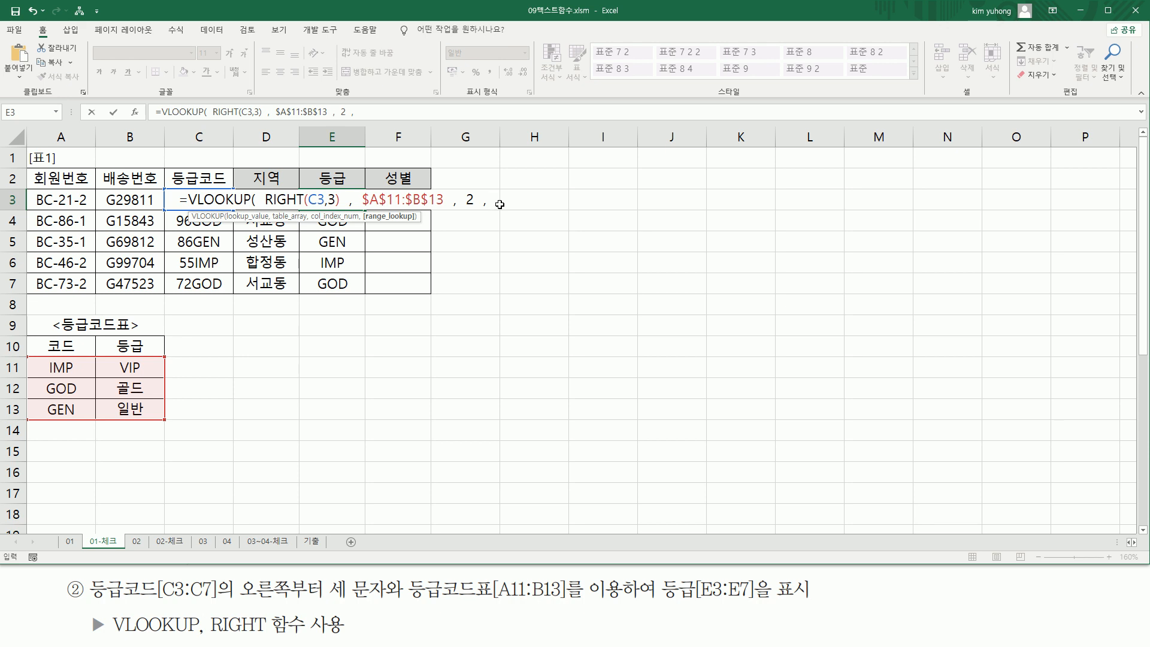
text(FA)
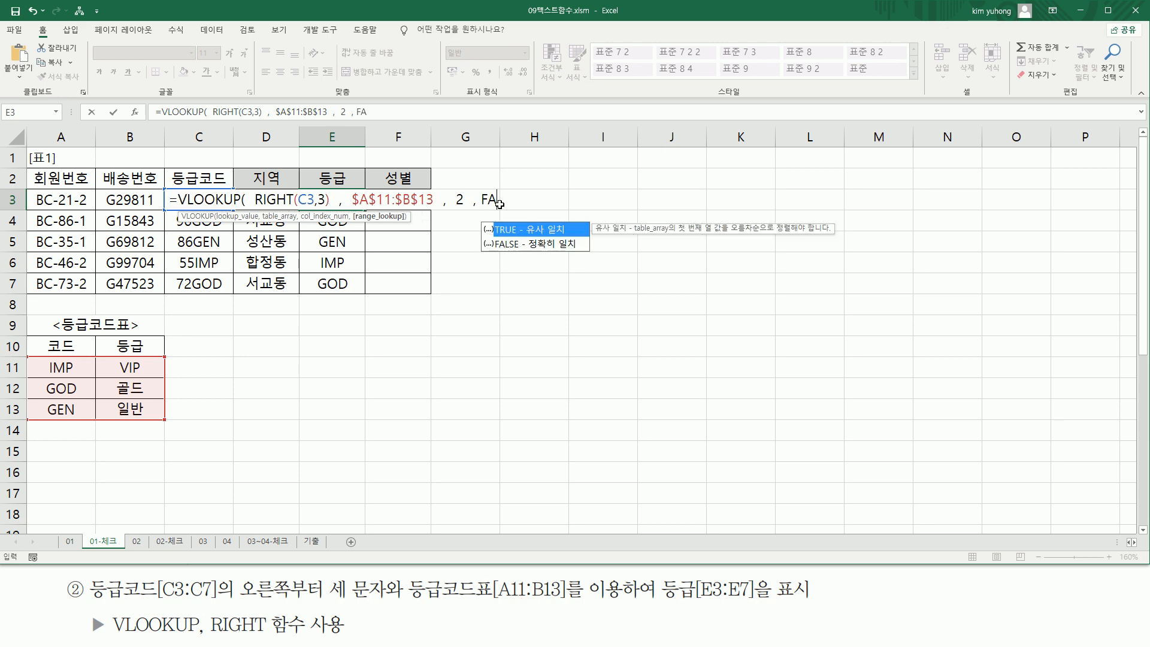
text(LSE  ))
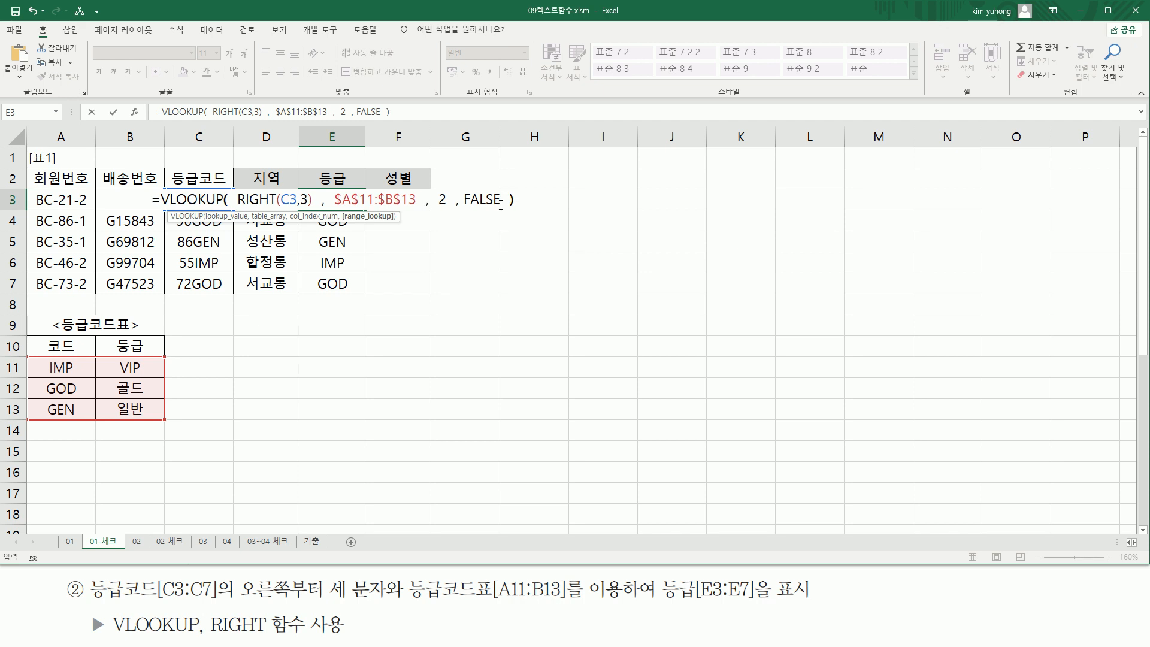
key(Return)
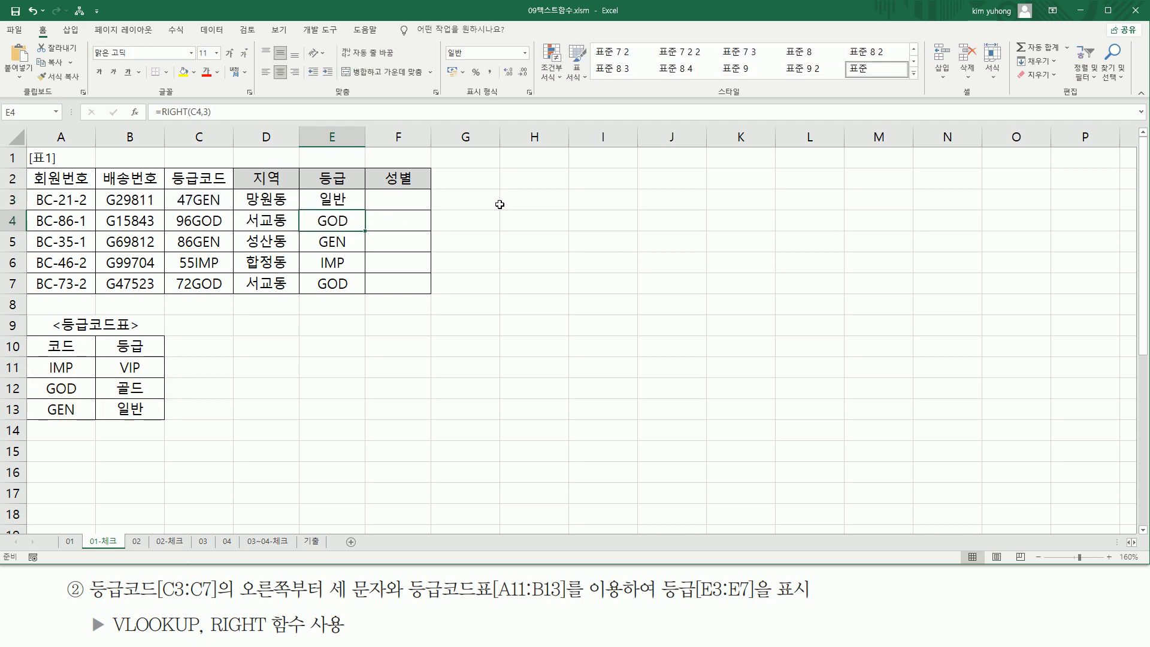
click(339, 200)
drag(365, 210, 366, 297)
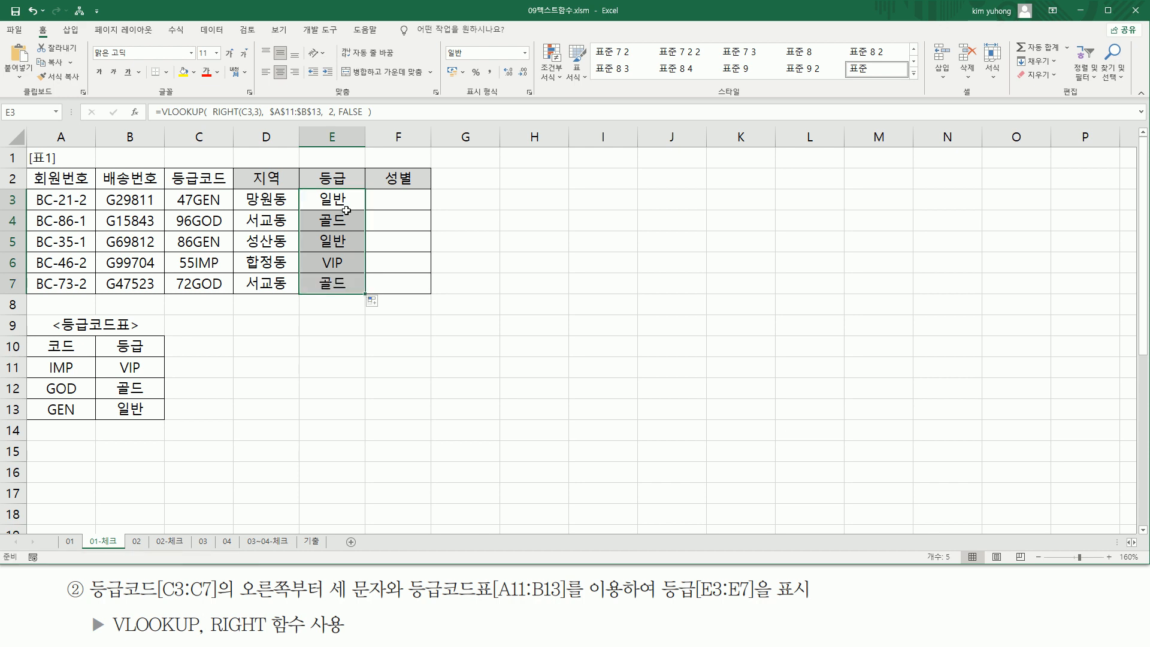
- Place a copy of E3's VLOOKUP formula in D11 as plain text with a red font colour
click(248, 366)
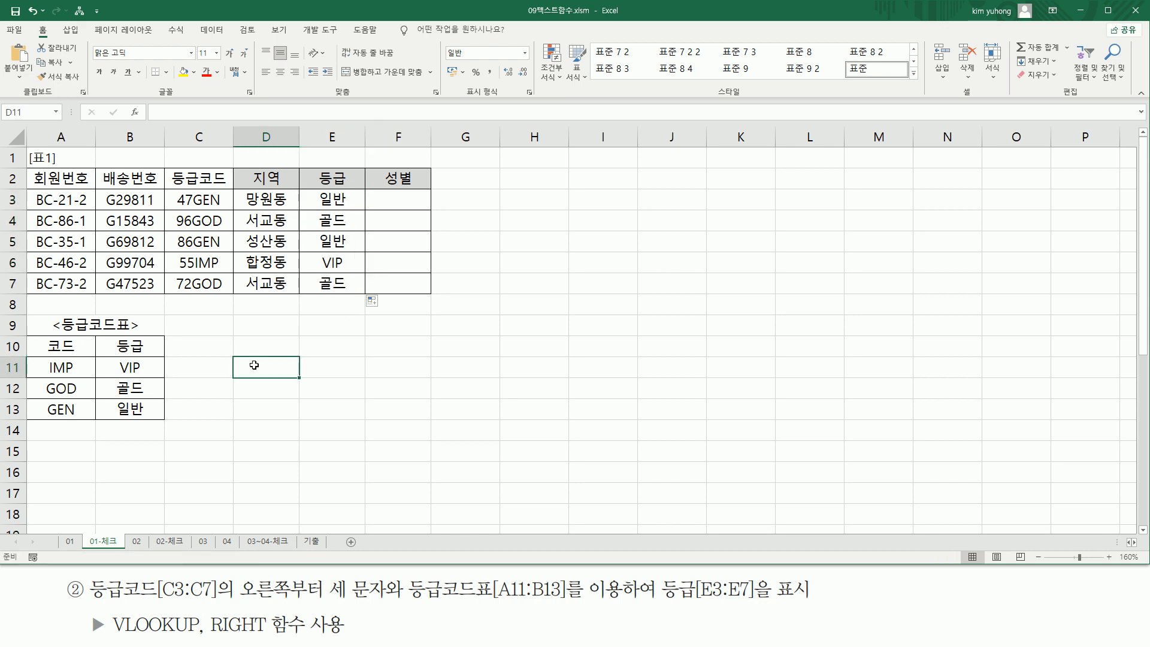
text('=VLOOKUP( RIGHT(C3,3), $A$11:$B$13, 2, FALSE ))
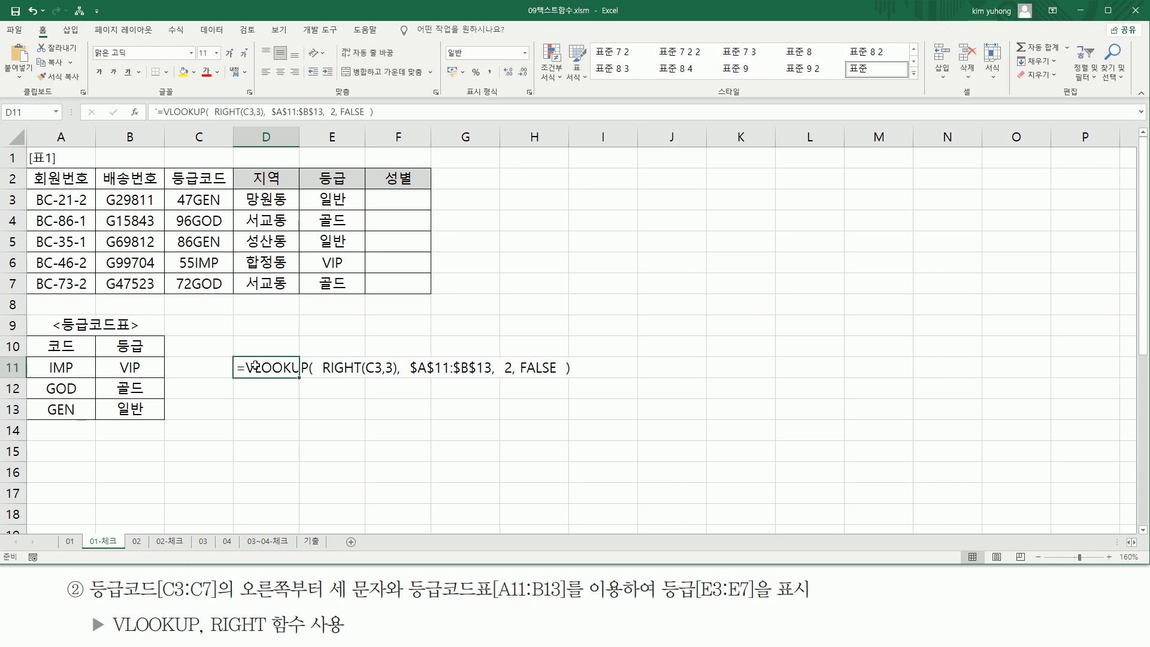
click(206, 71)
click(398, 451)
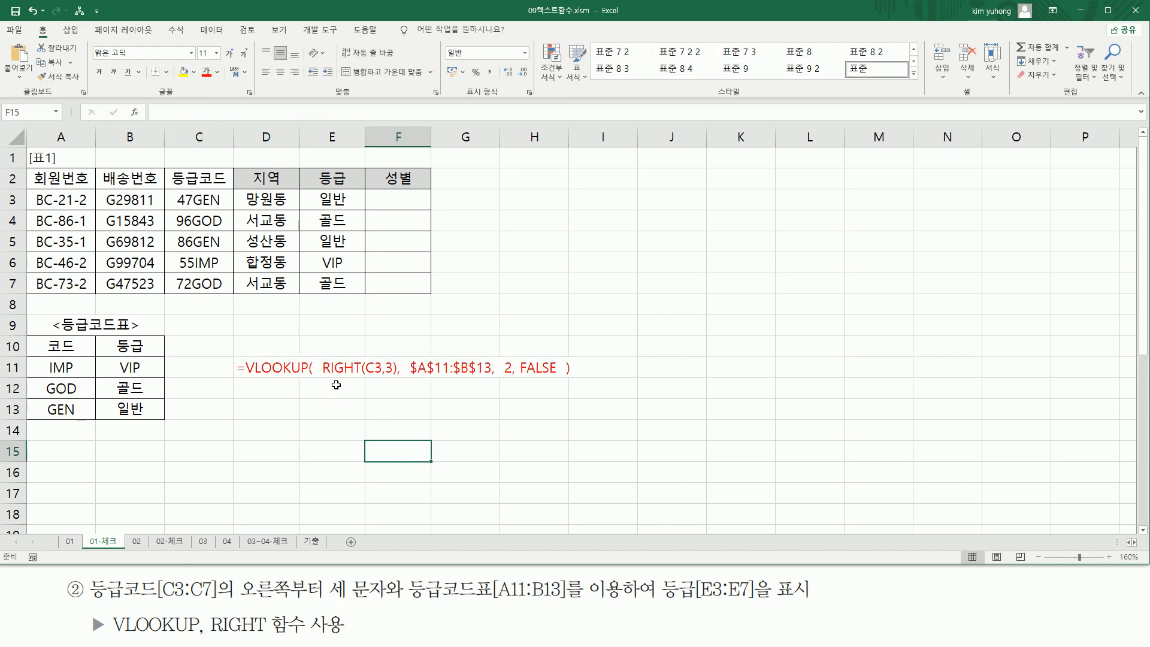
drag(321, 376, 394, 376)
mouse_move(405, 377)
mouse_down()
mouse_move(491, 377)
mouse_move(533, 357)
mouse_move(559, 381)
mouse_move(501, 383)
mouse_move(514, 358)
mouse_move(514, 396)
mouse_up()
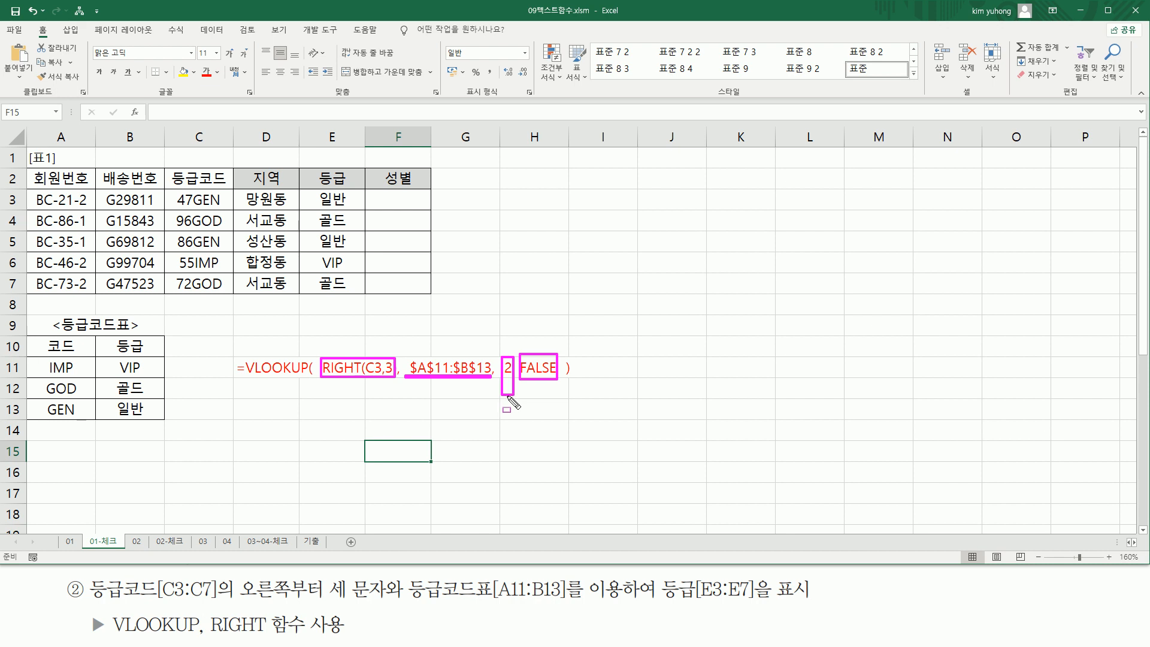
key(Escape)
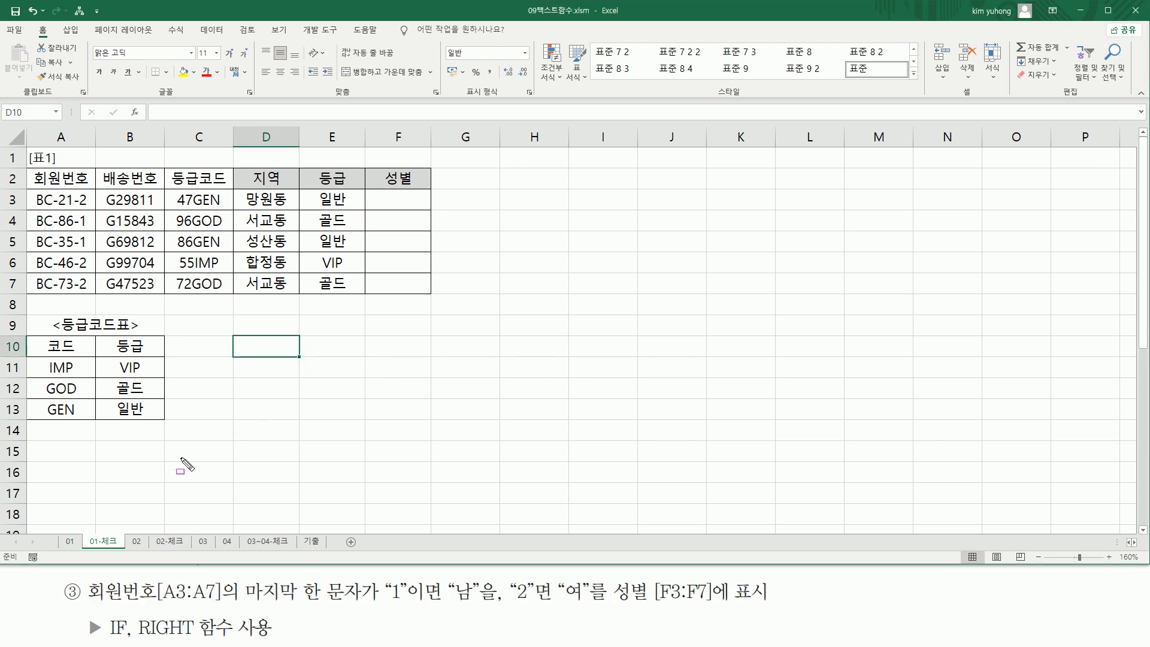
drag(82, 616, 216, 614)
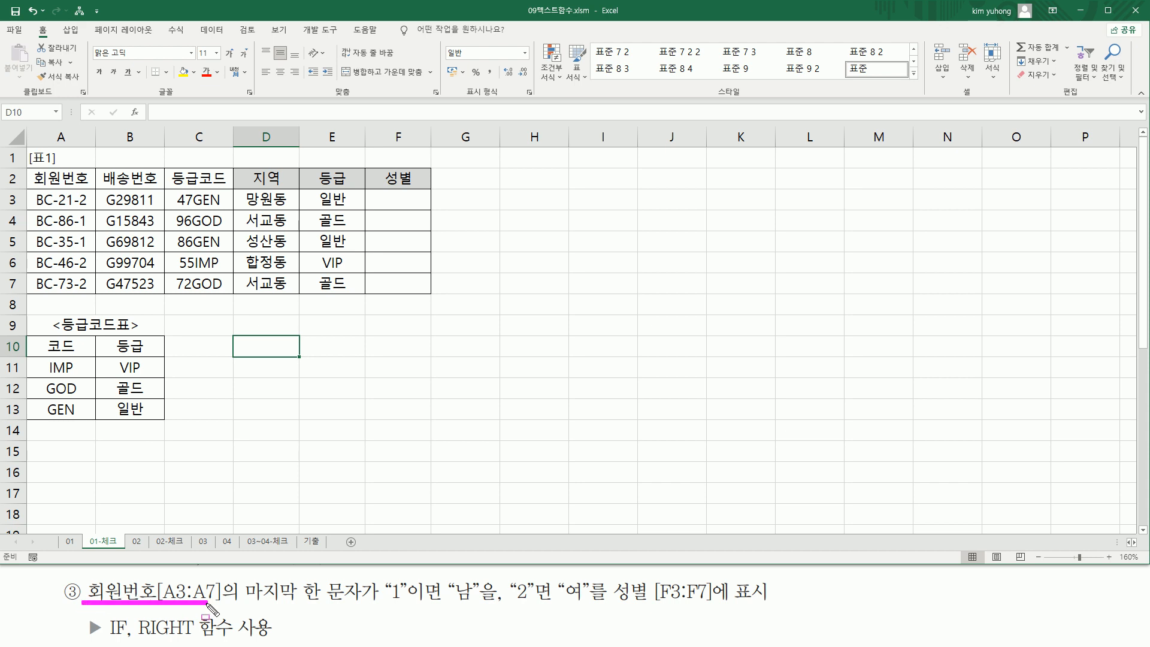
drag(27, 189, 95, 298)
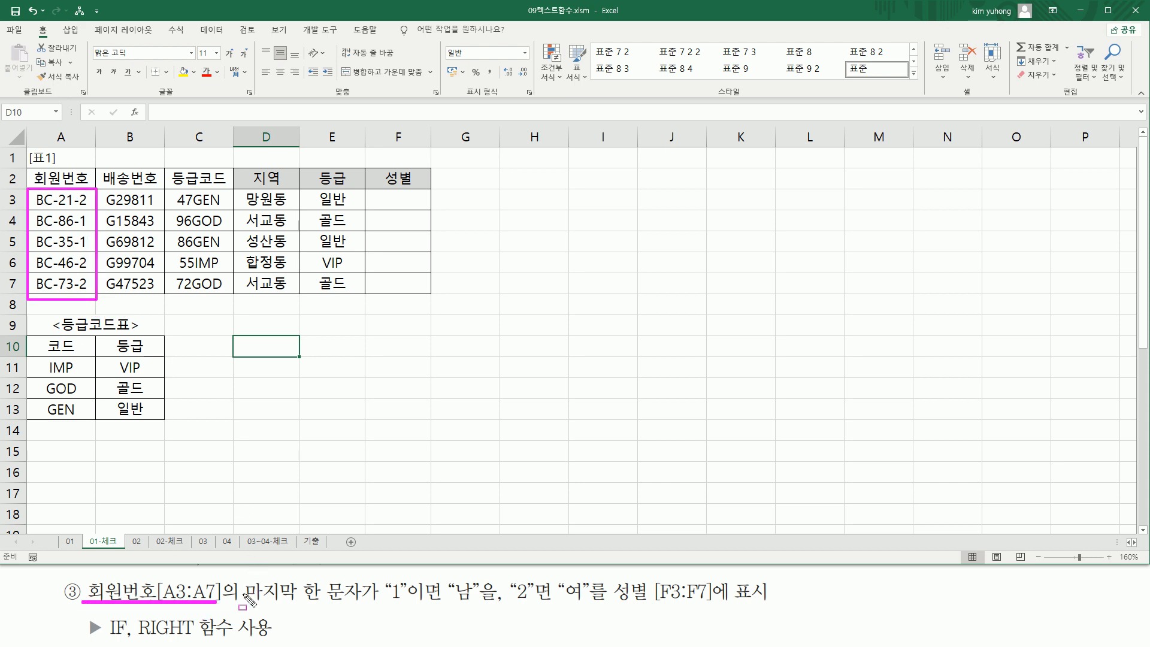
drag(241, 606, 362, 606)
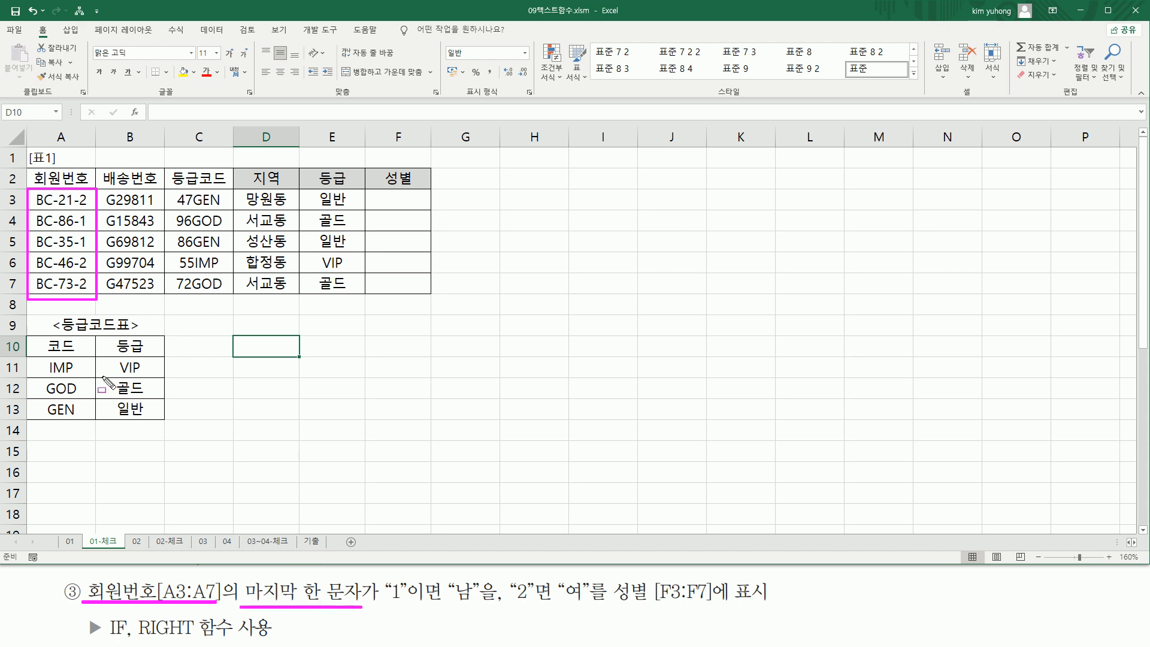
drag(79, 186, 91, 309)
drag(383, 606, 594, 605)
drag(373, 194, 424, 291)
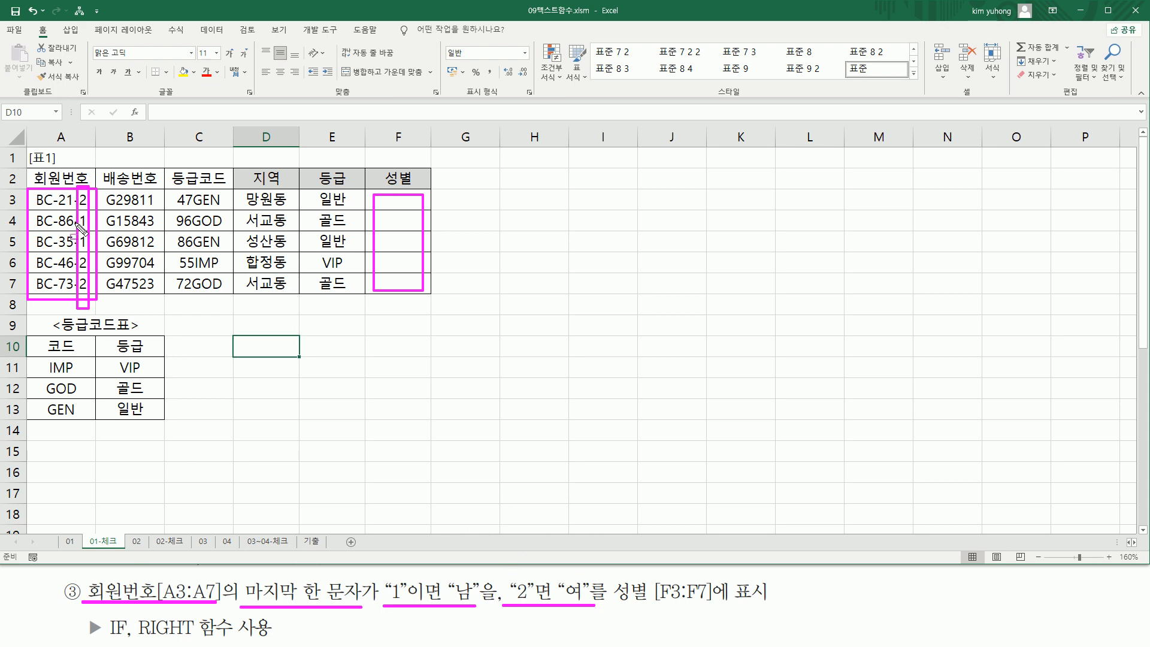
drag(138, 636, 193, 637)
drag(108, 612, 128, 640)
key(Escape)
- Enter =RIGHT(A3,1) in F3 to extract the last character of the 회원번호, and fill it down to F7
click(413, 200)
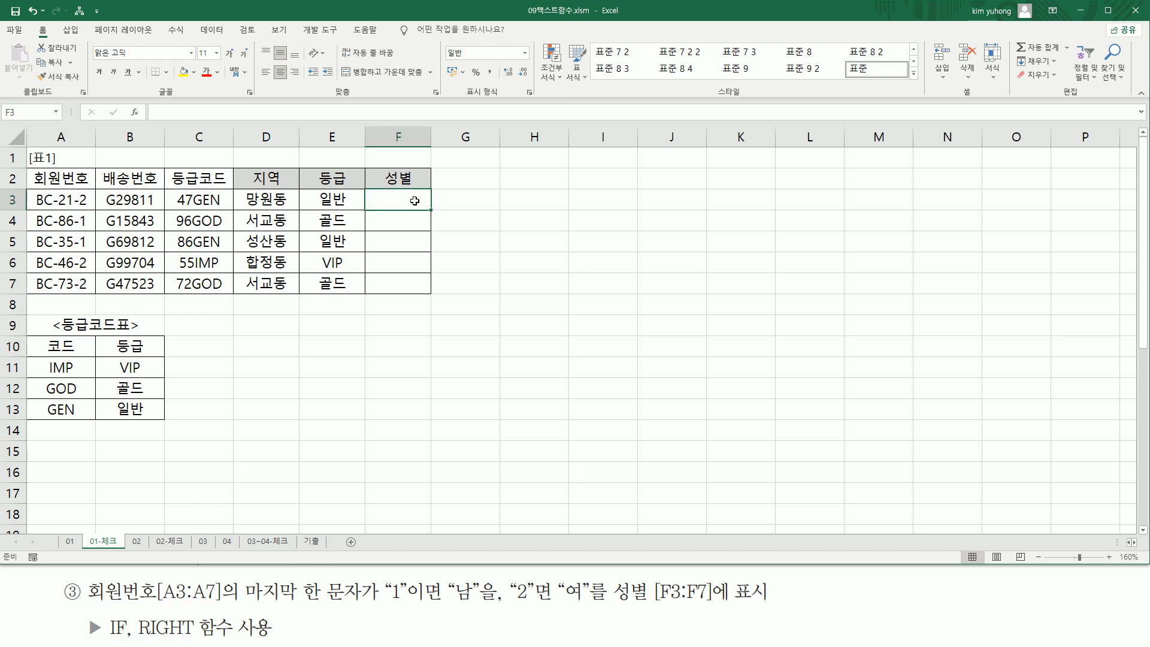
text(=)
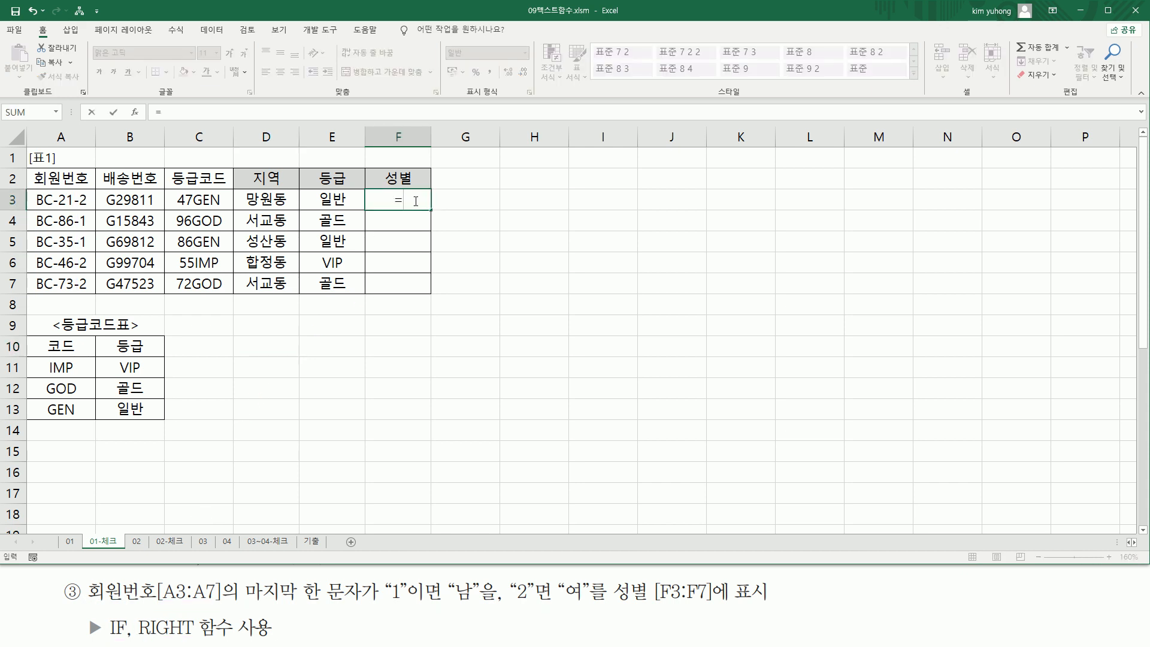
text(RIGH)
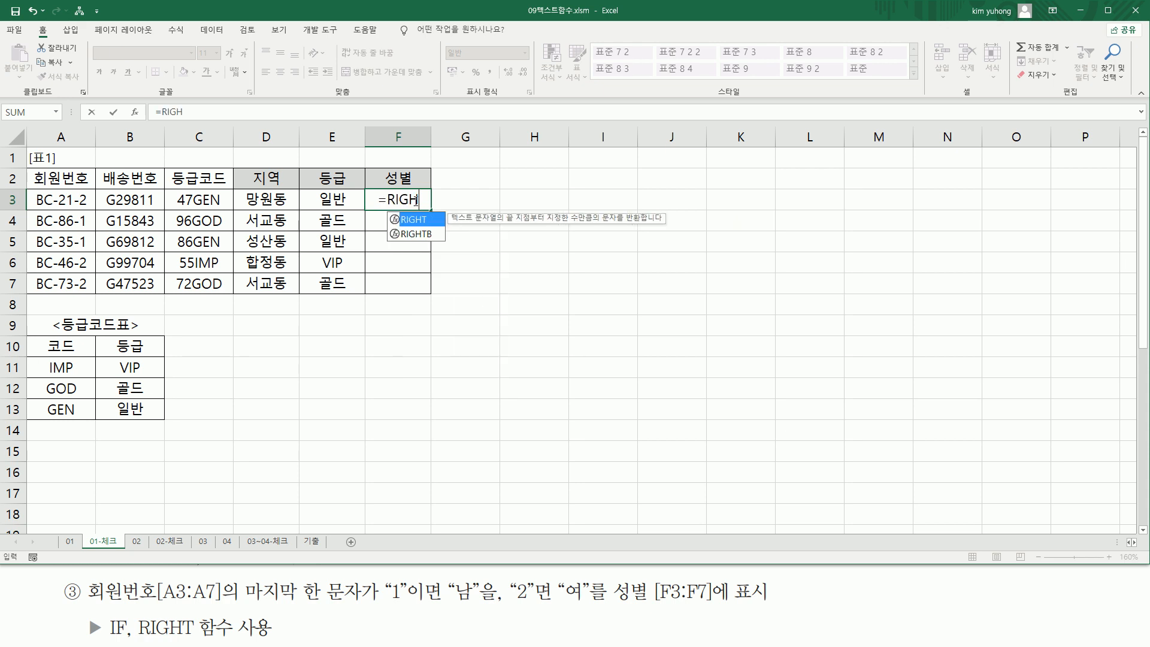
key(Tab)
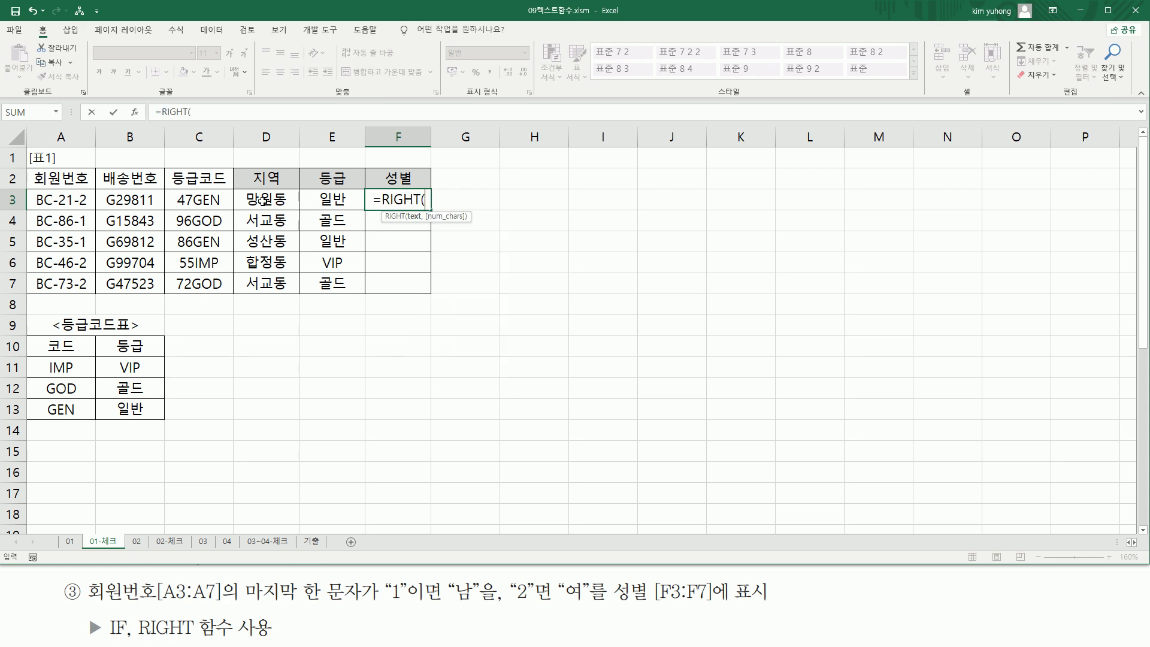
click(71, 199)
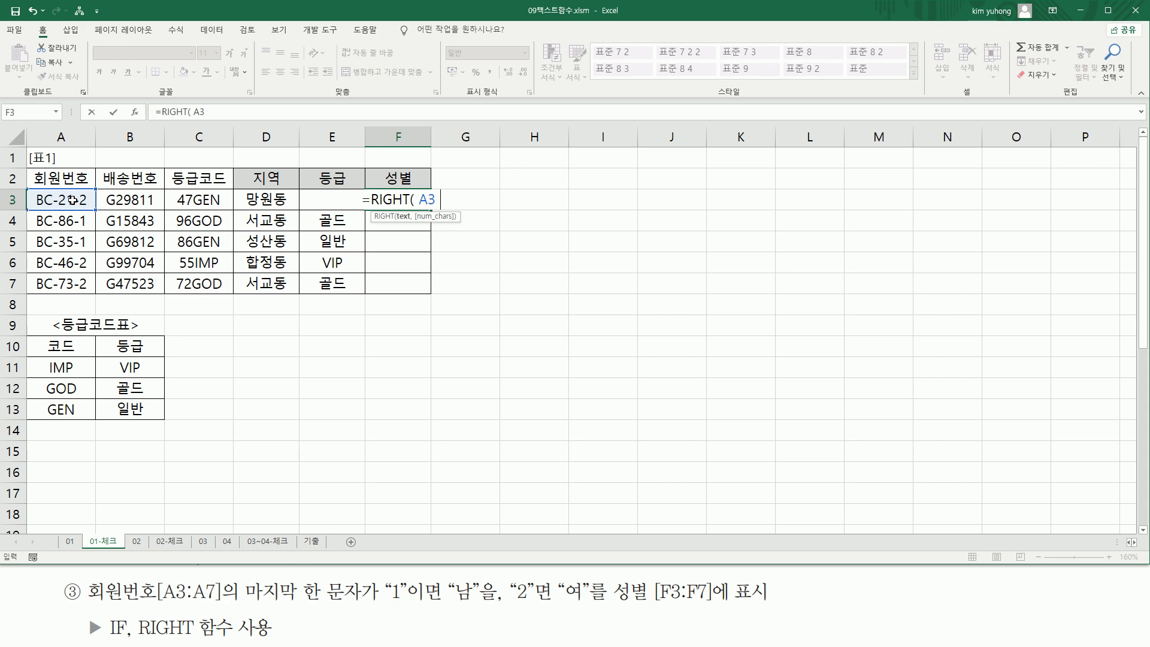
text(, 1 ))
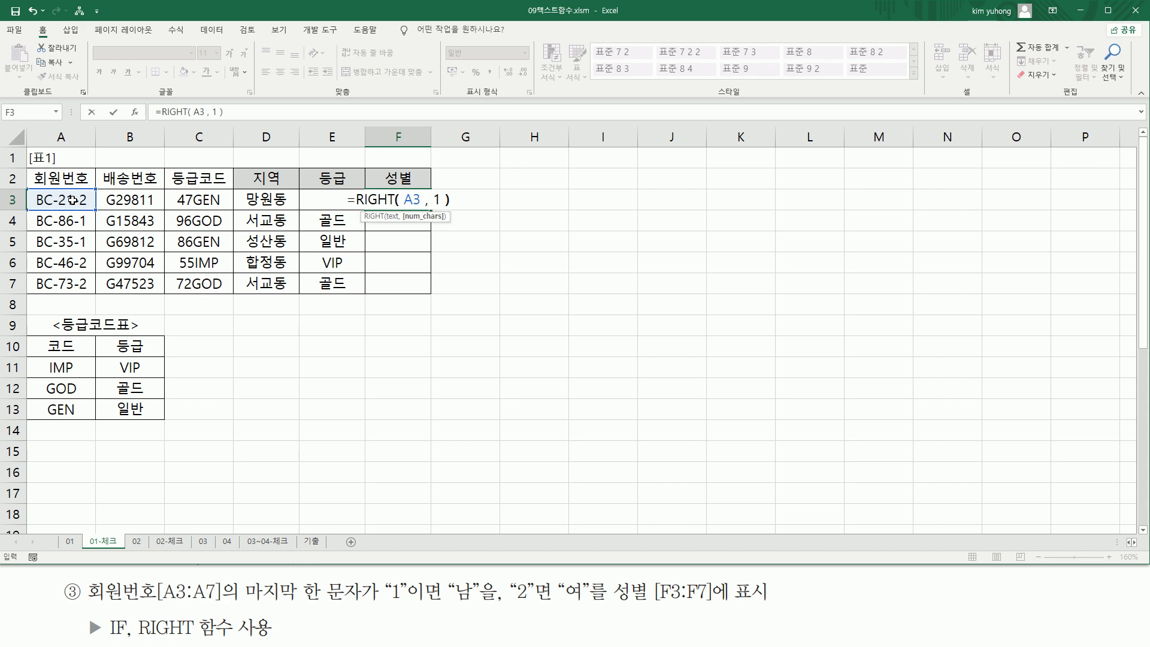
key(Return)
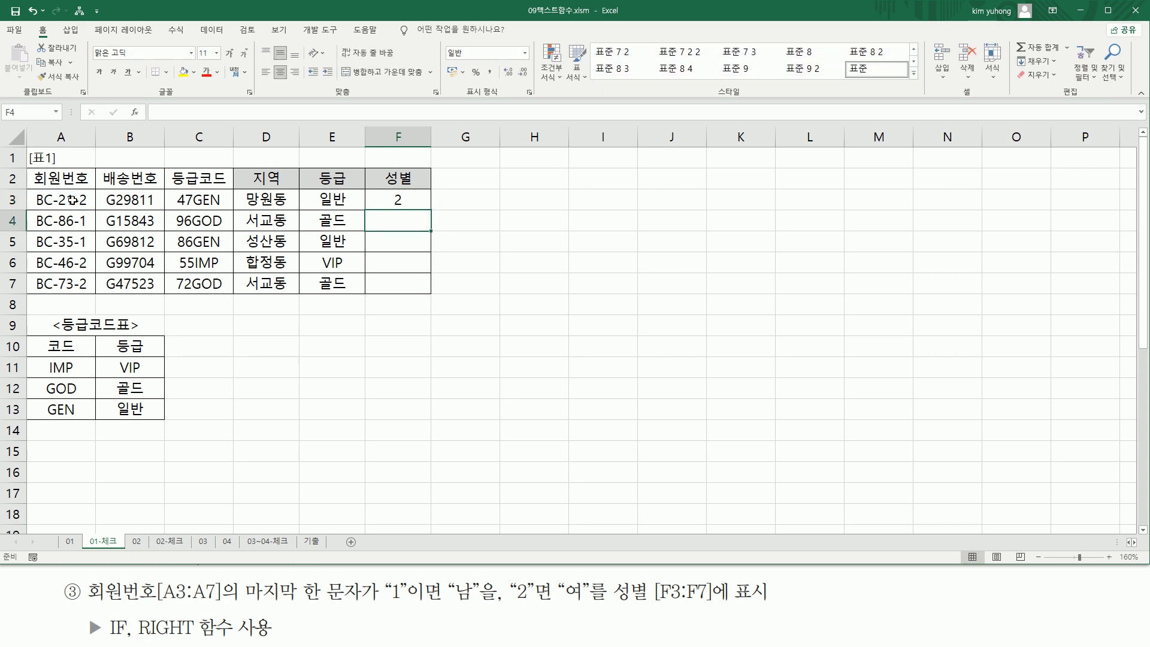
click(398, 200)
drag(432, 213, 434, 294)
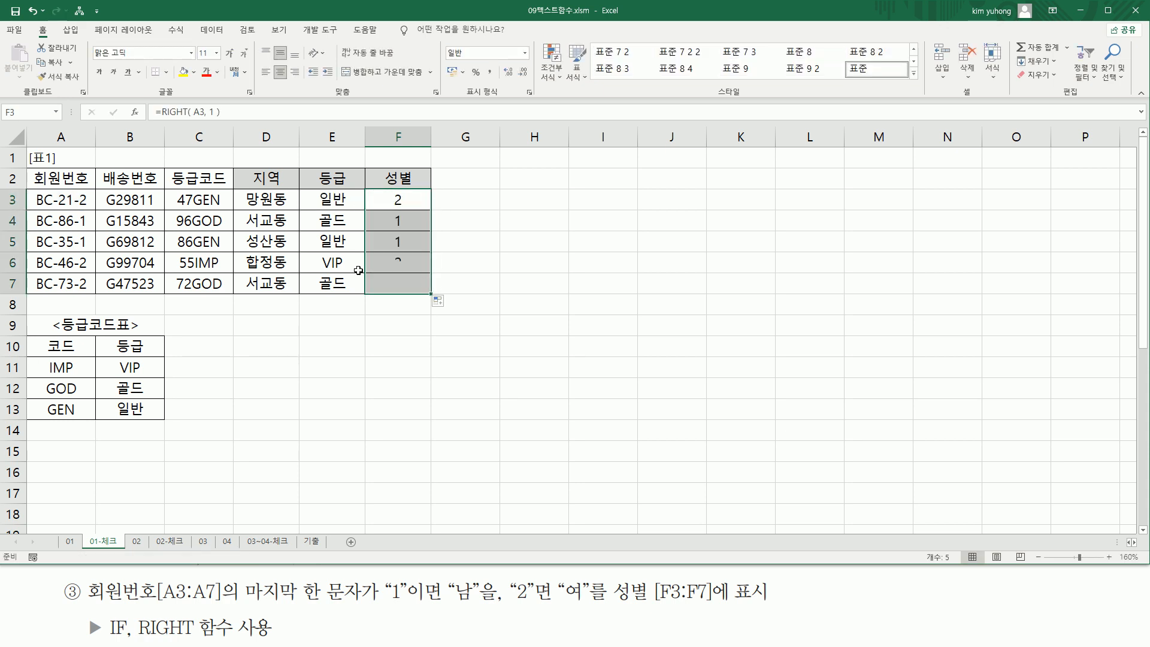
drag(77, 187, 95, 296)
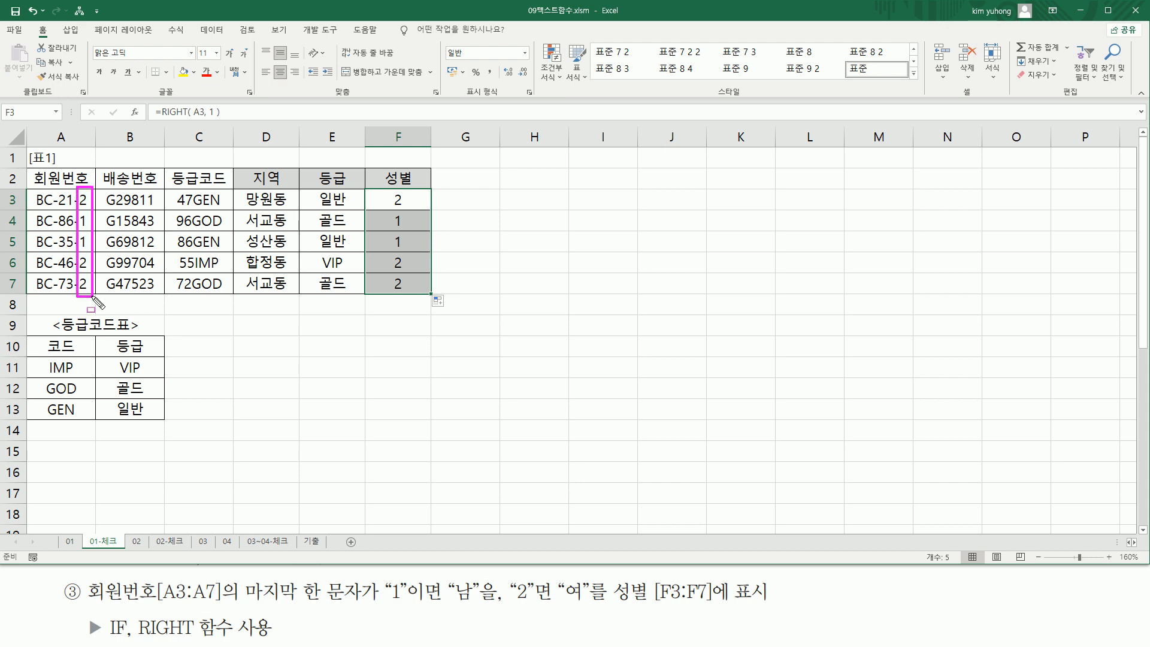
drag(392, 187, 407, 300)
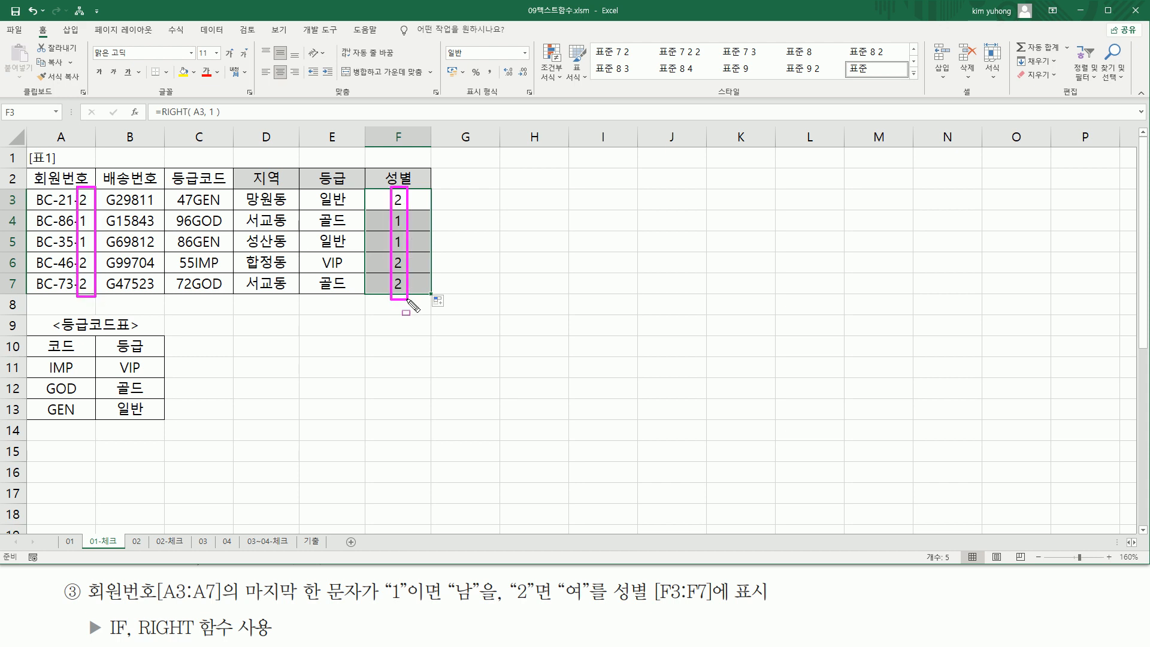
key(Escape)
- Nest F3's RIGHT(A3,1) inside an IF function, comparing it with the text "1" as the logical test
click(408, 200)
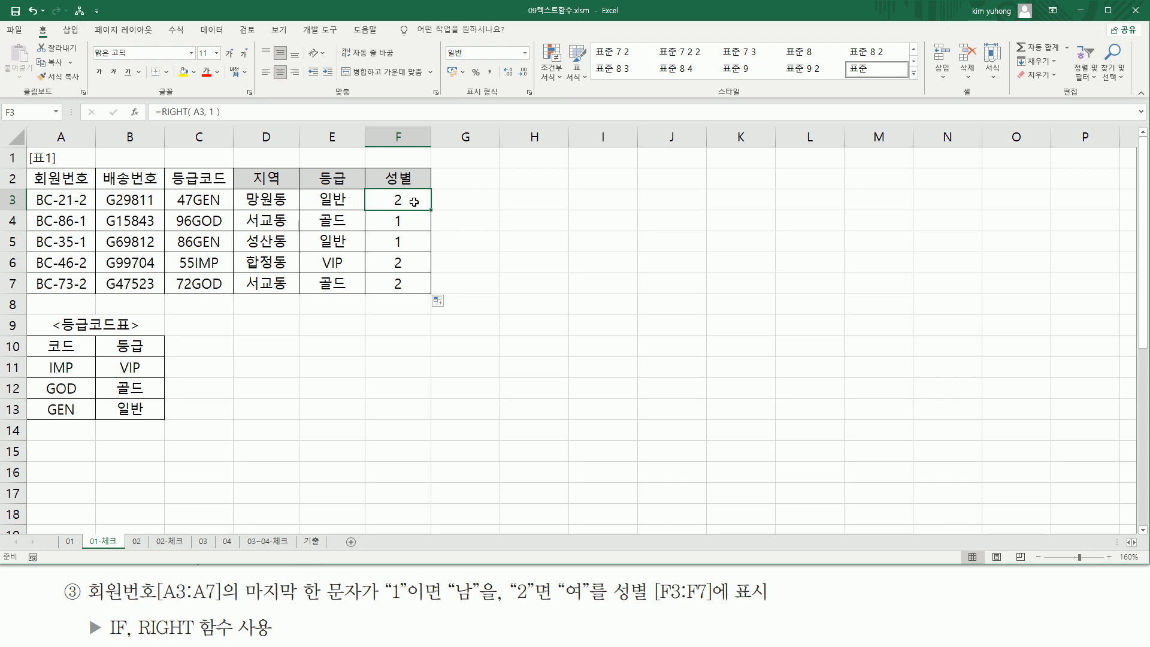
double_click(408, 199)
drag(359, 199, 570, 202)
key(ctrl+c)
key(BackSpace)
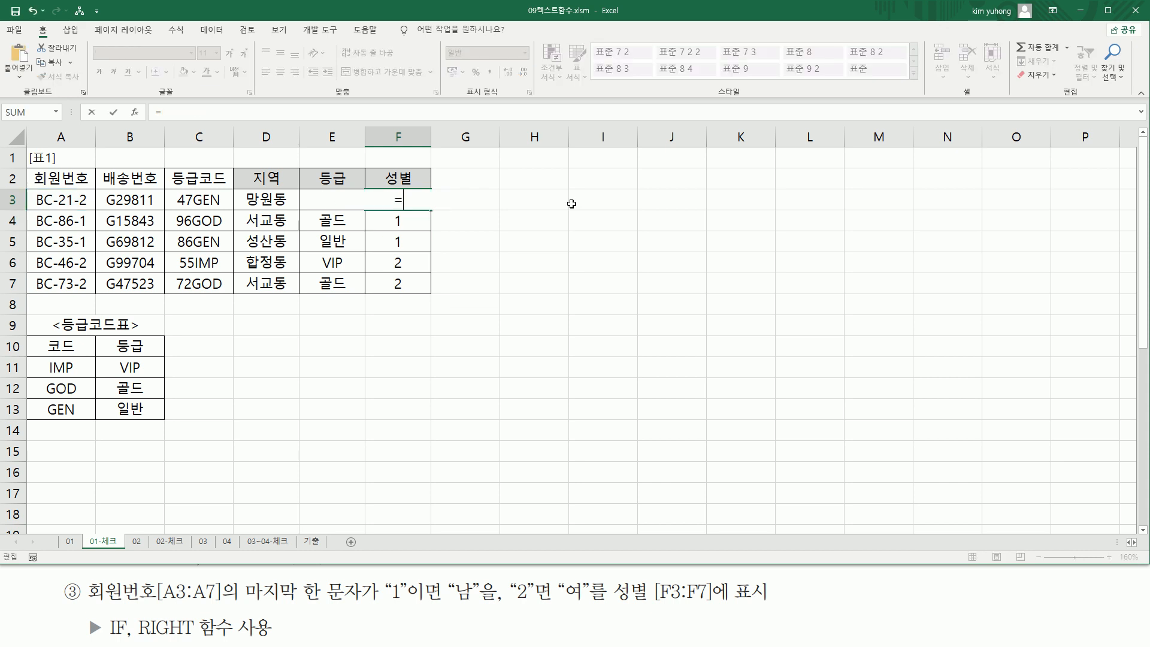
text(IF)
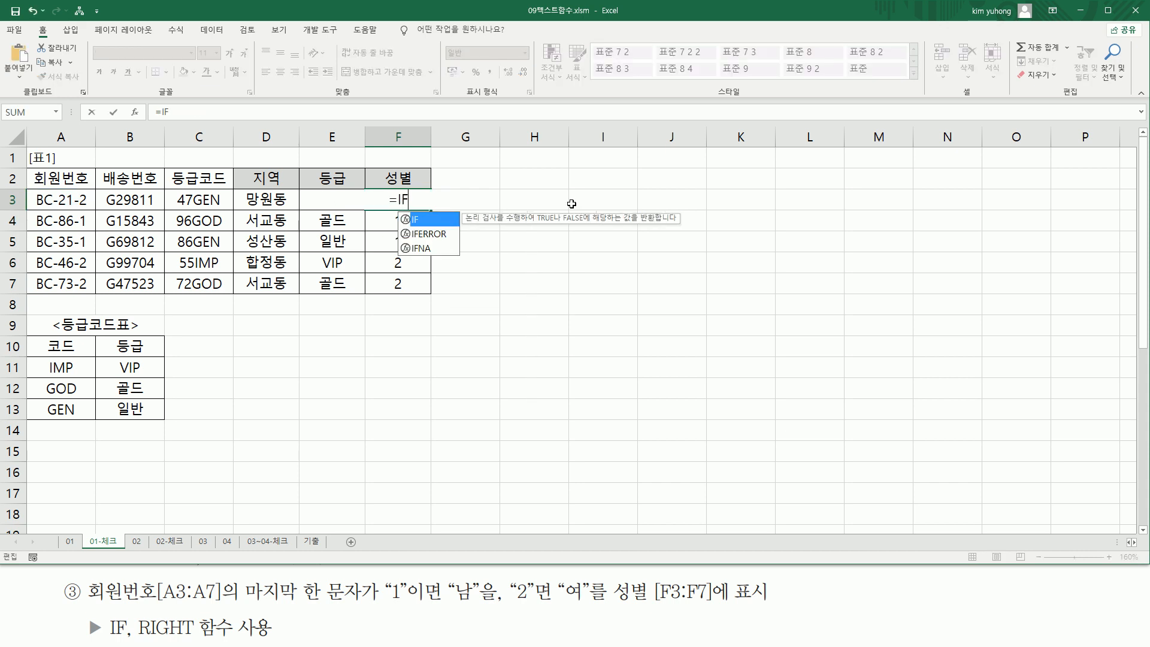
text(()
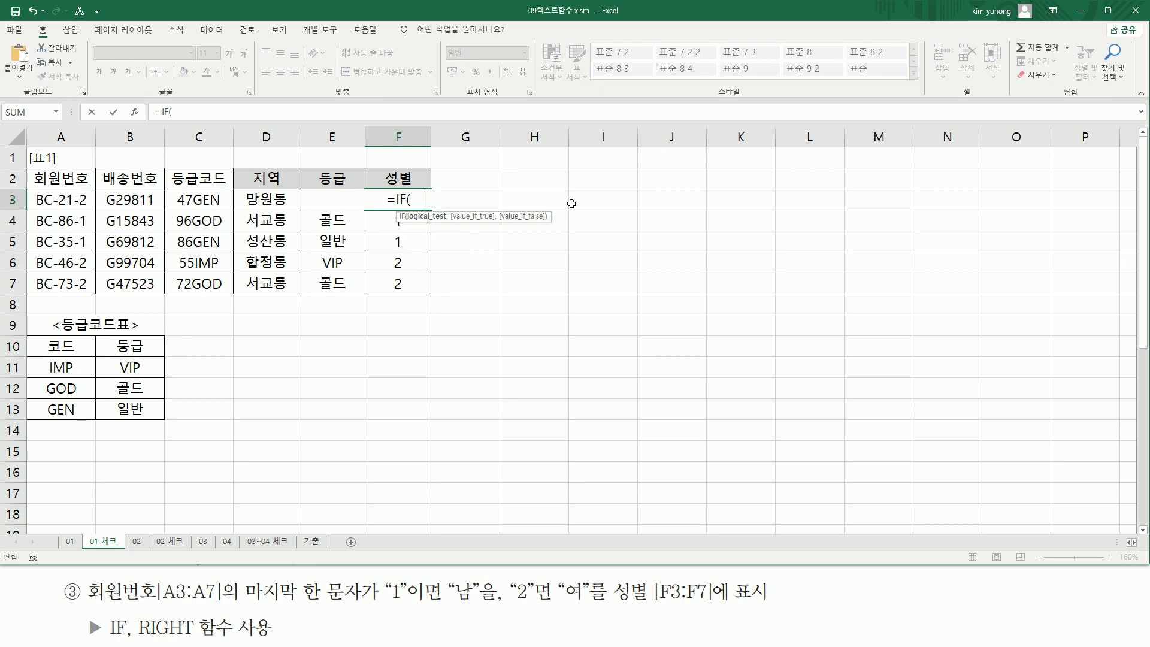
key(ctrl+v)
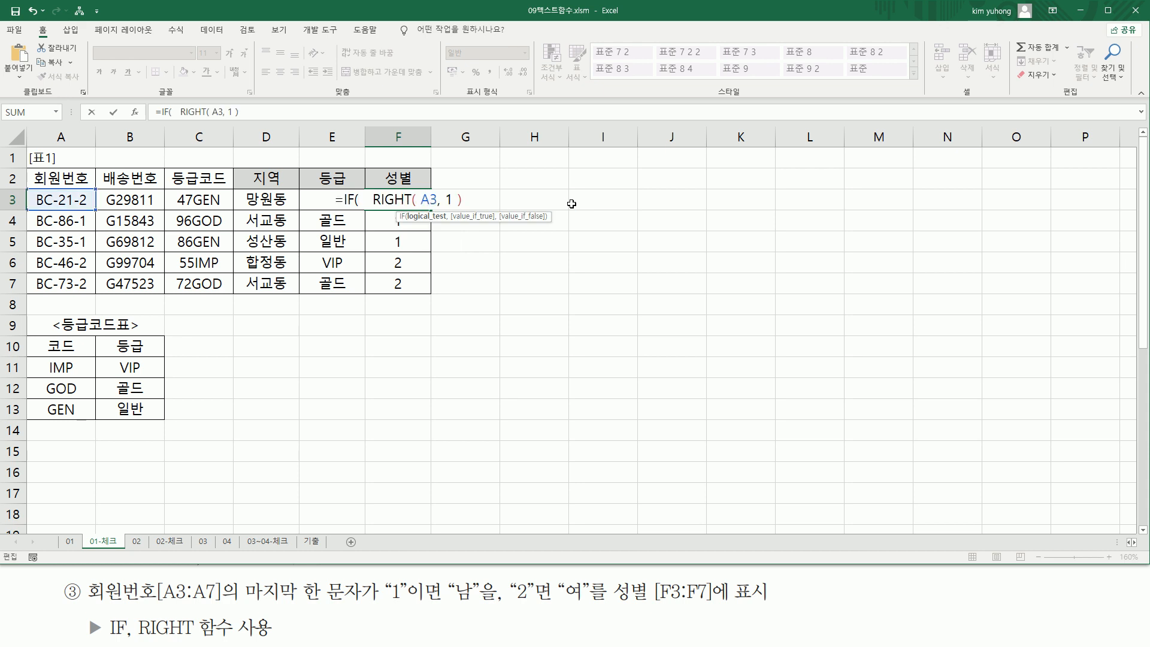
text(=)
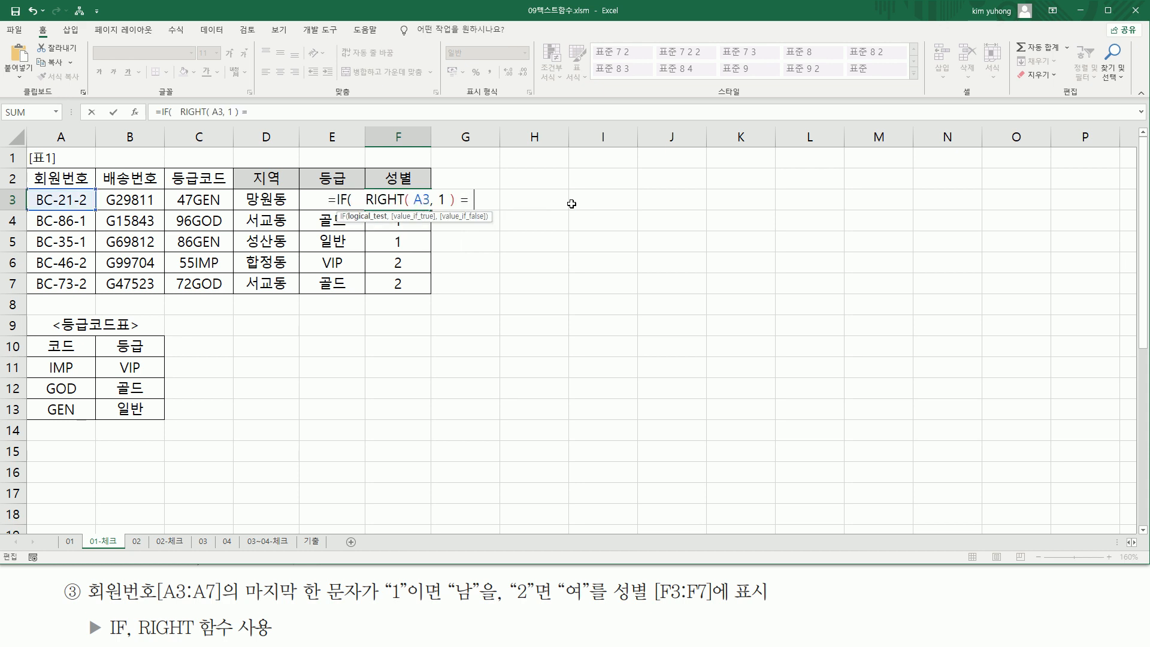
text( "1")
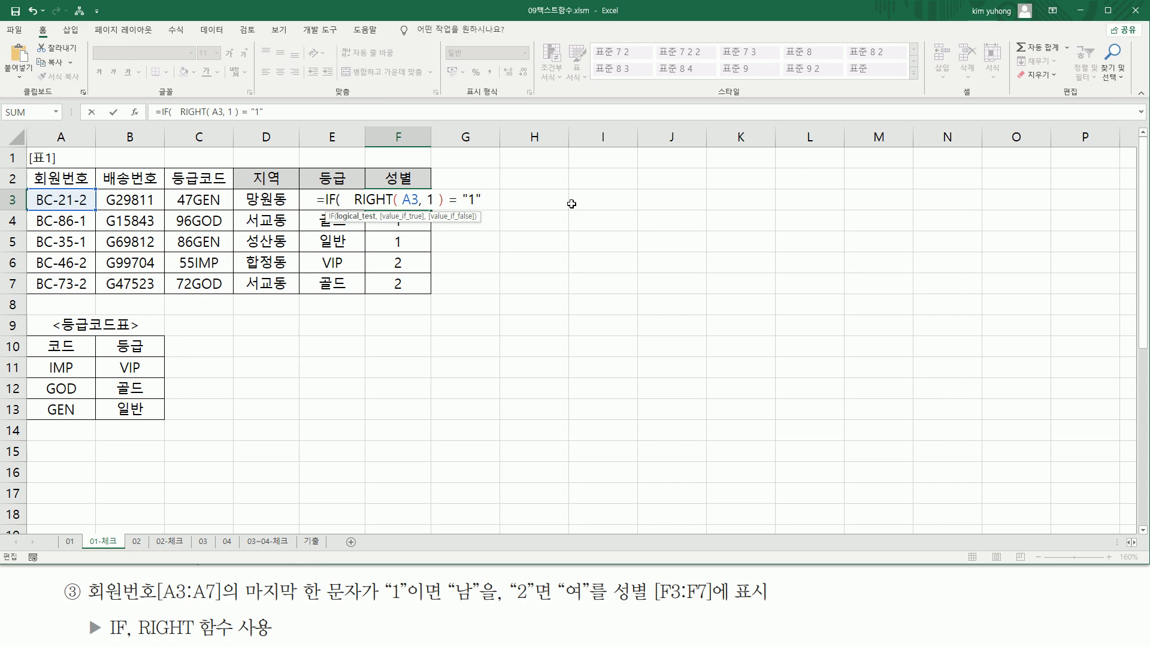
- Complete F3's IF with "남" for true and "여" for false, and fill the formula down to F7
text(, )
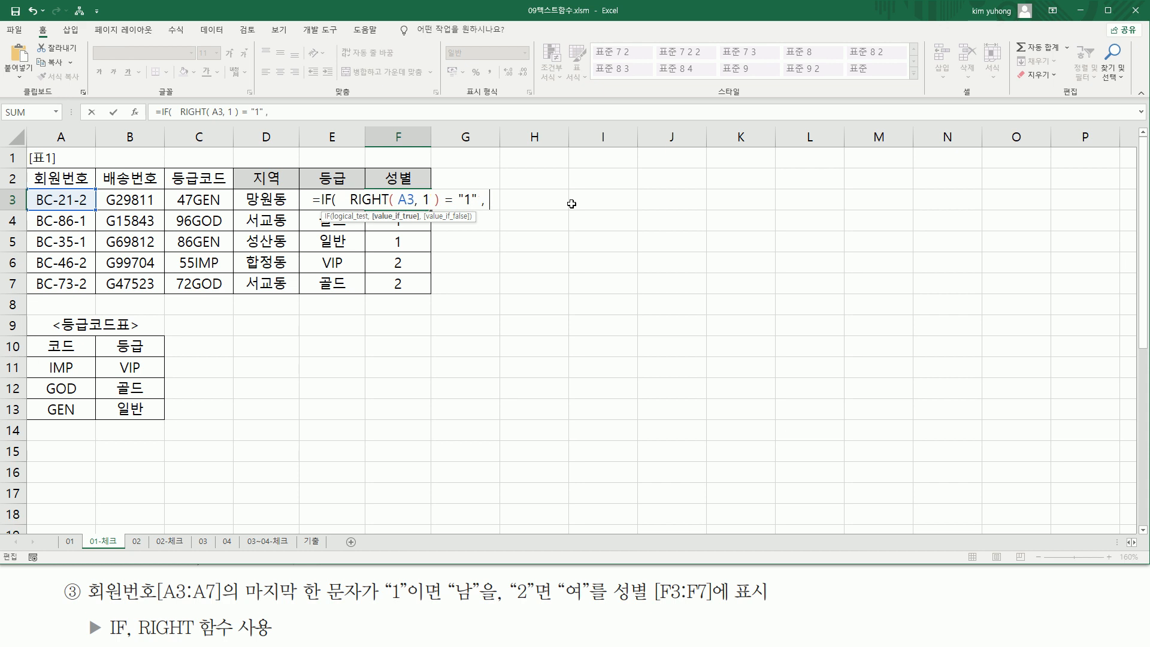
text("남")
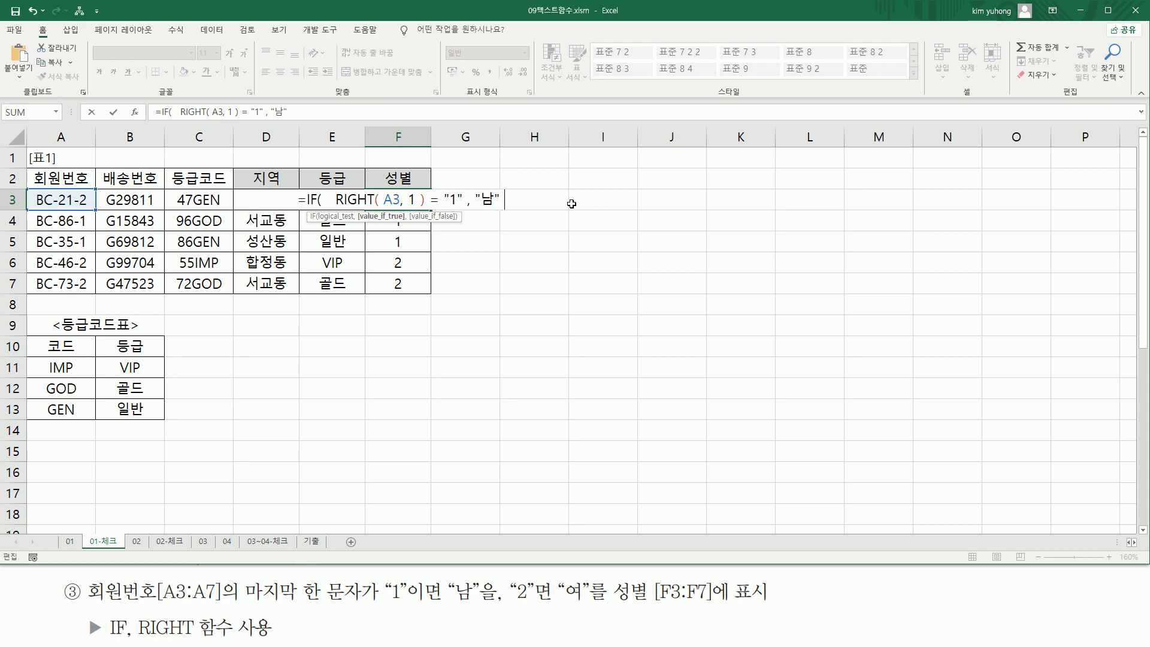
text(  ,  )
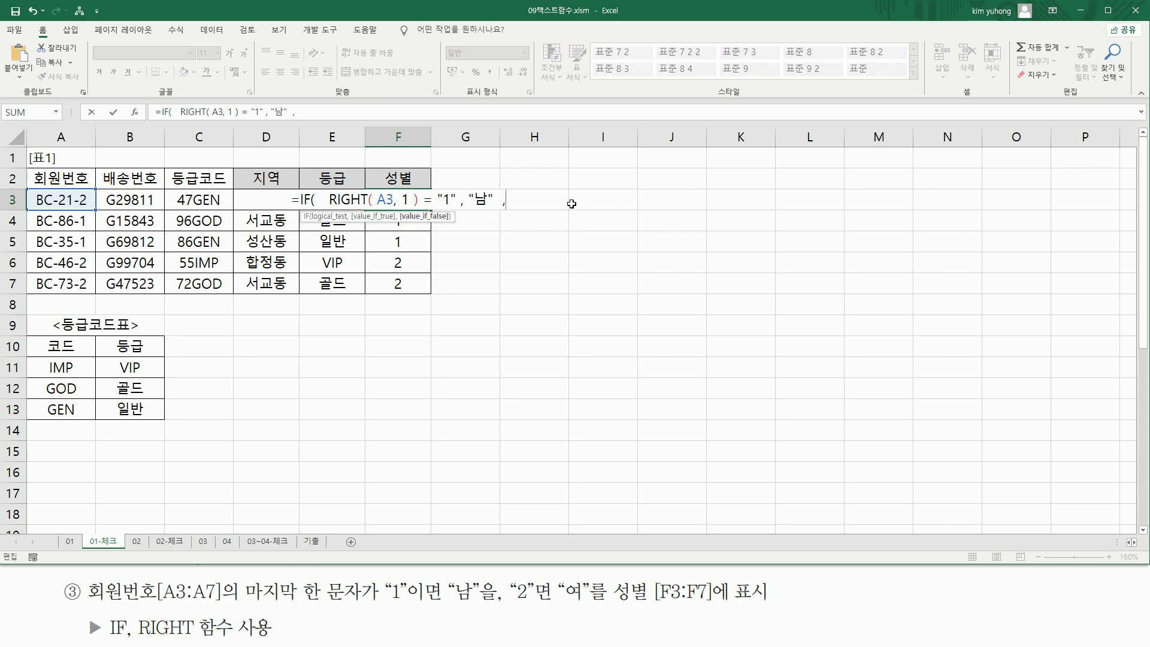
text("여)
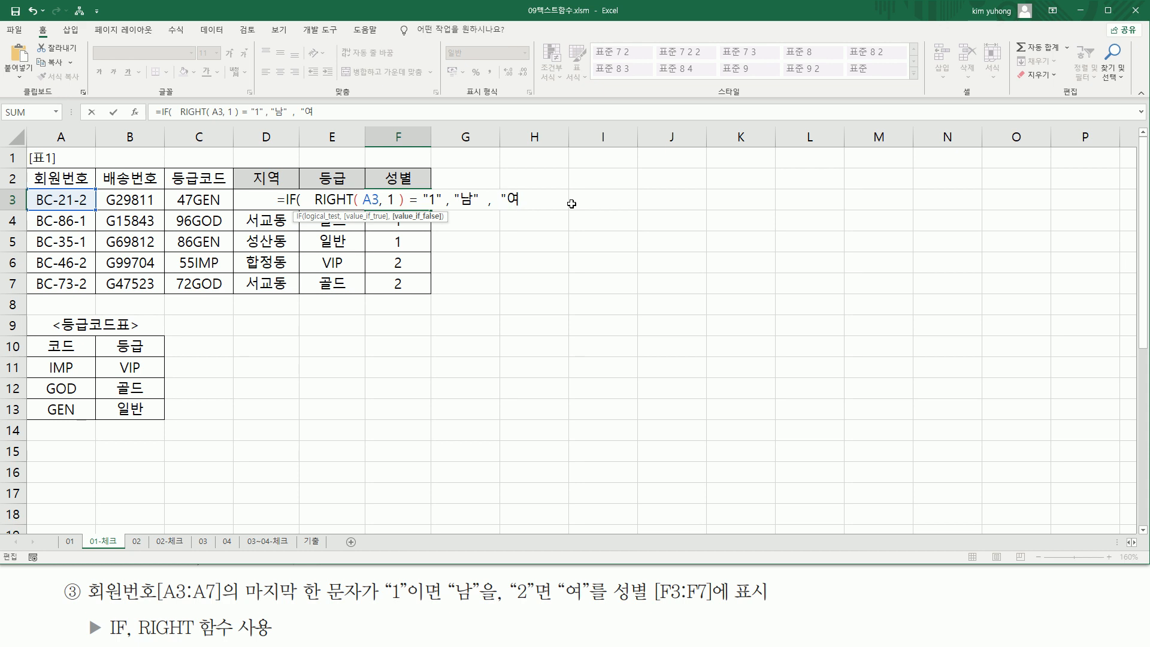
text(" ))
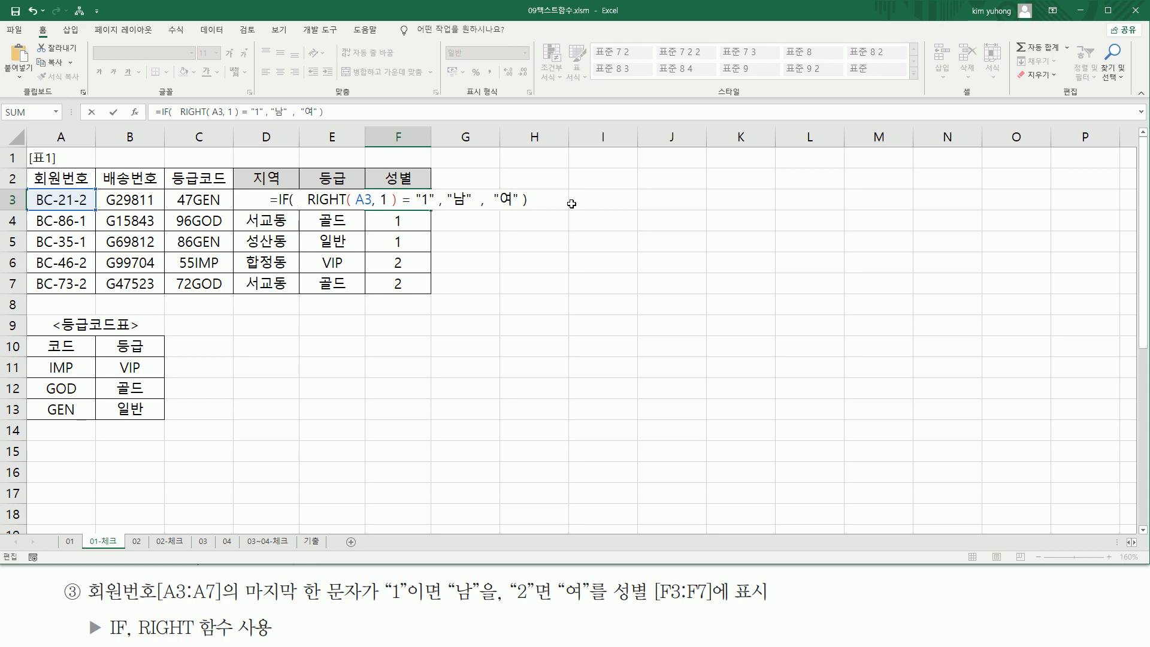
key(shift+Home)
click(535, 199)
key(Return)
key(Up)
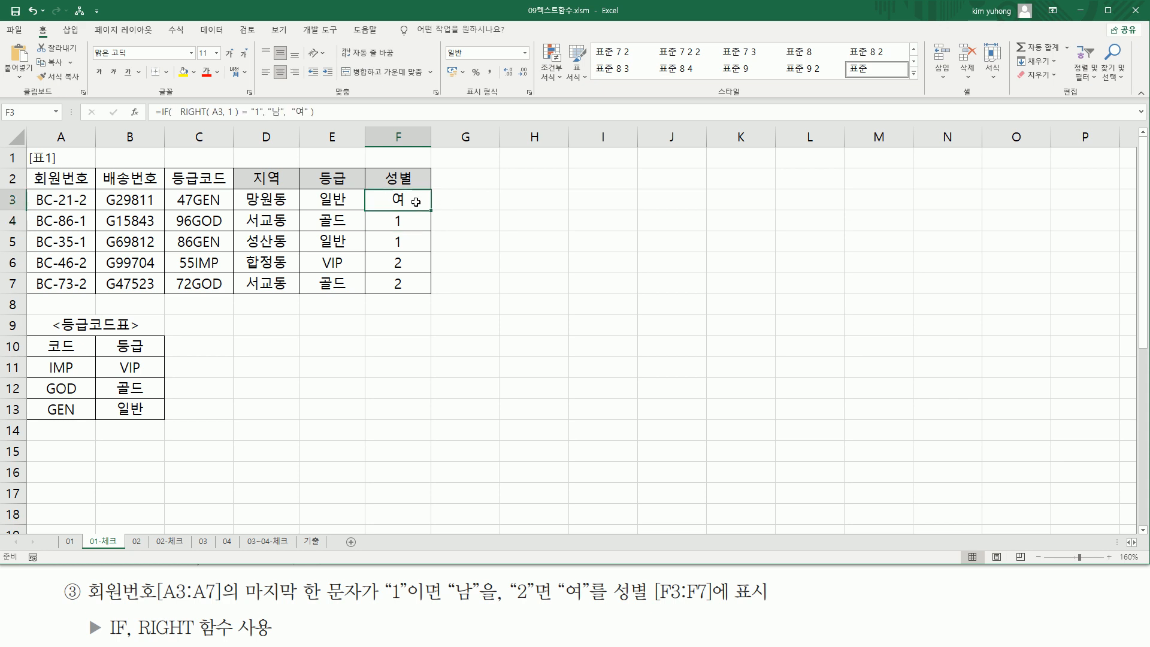
drag(433, 210, 430, 293)
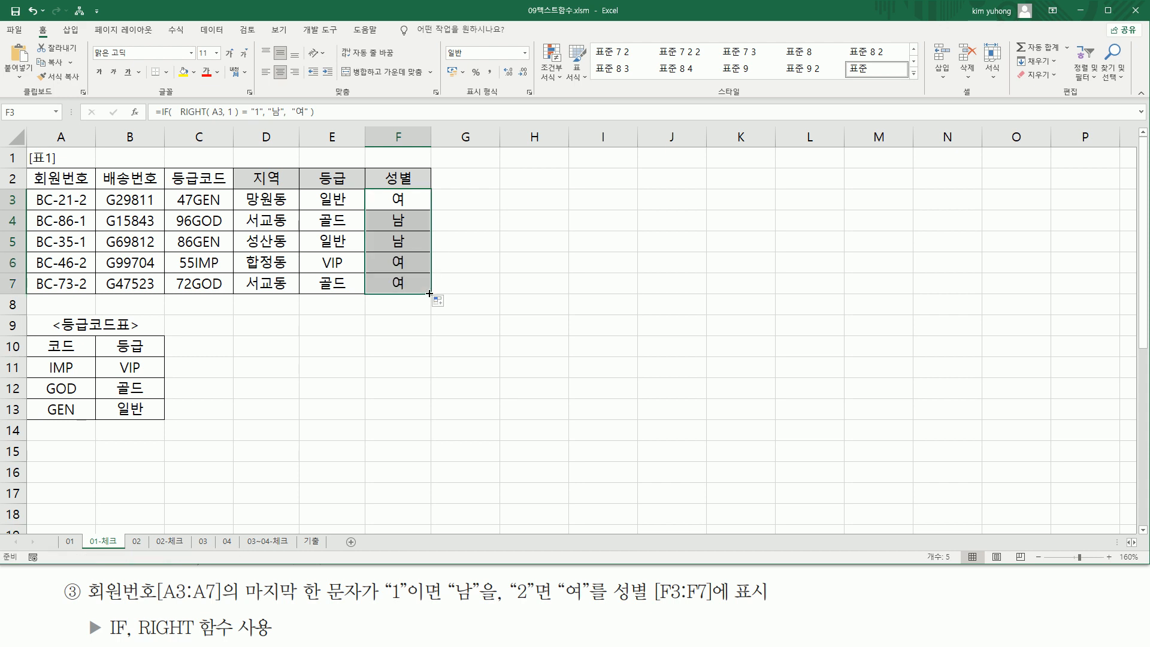
- Place a copy of F3's IF formula in D10 as plain text with a red font colour
click(256, 349)
text('=IF(   RIGHT( A3, 1 ) = "1" , "남"  ,  "여" ))
key(Return)
key(Up)
click(206, 71)
click(375, 414)
drag(274, 357, 359, 357)
mouse_move(271, 331)
mouse_down()
mouse_move(414, 366)
mouse_move(404, 363)
mouse_up()
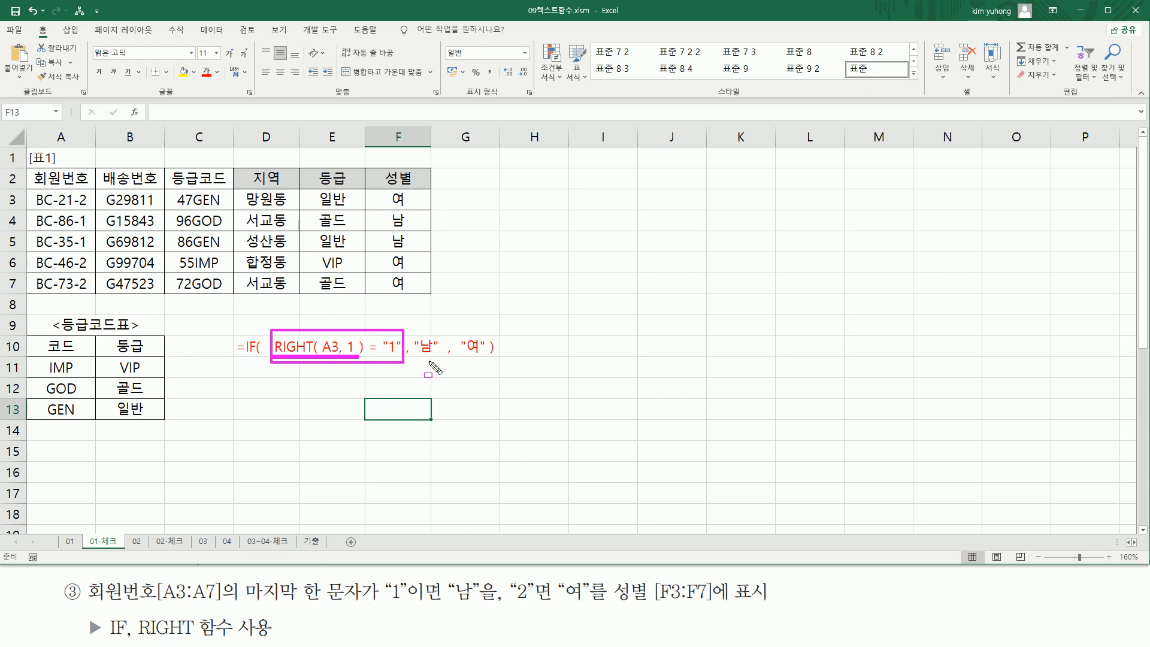
drag(417, 356, 436, 356)
drag(457, 358, 486, 358)
key(Escape)
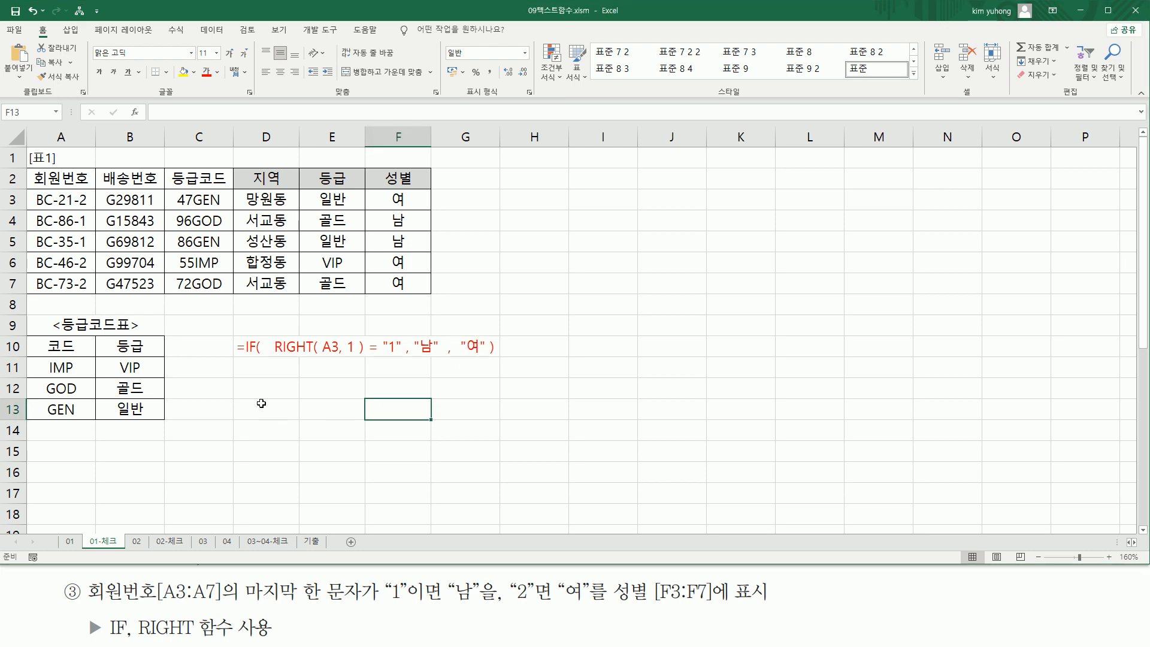